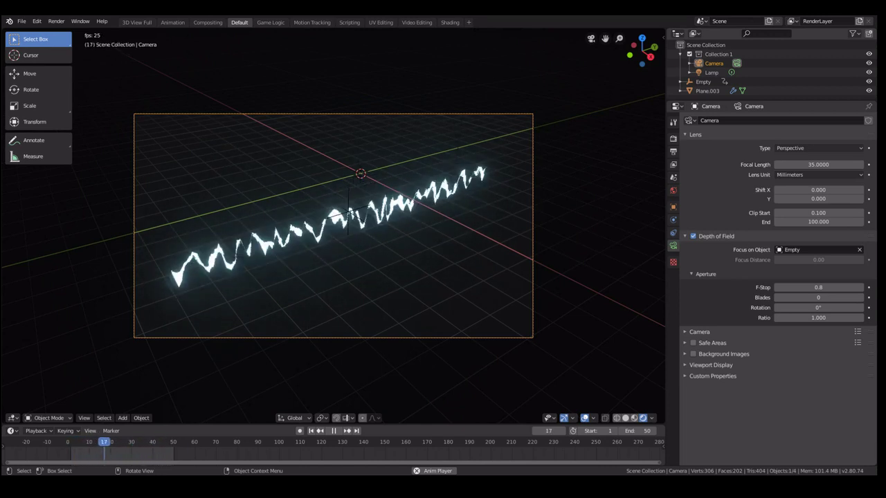
Orbit the viewport away from the camera framing of the finished glowing wave
{"action": "right_click", "coordinate": [399, 238]}
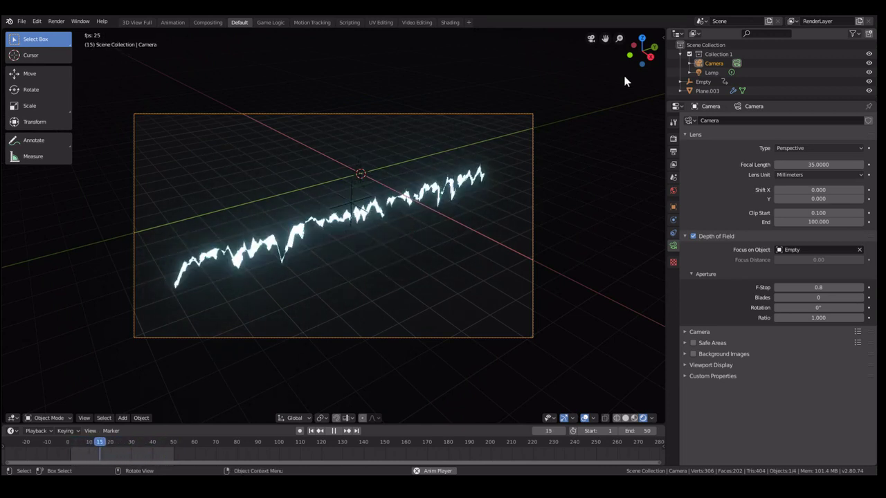
{"action": "middle_click_drag", "start_coordinate": [625, 82], "coordinate": [391, 229]}
Start a new General file, discard the unsaved changes, and delete the default cube
{"action": "key", "text": "ctrl+n"}
{"action": "left_click", "coordinate": [392, 229]}
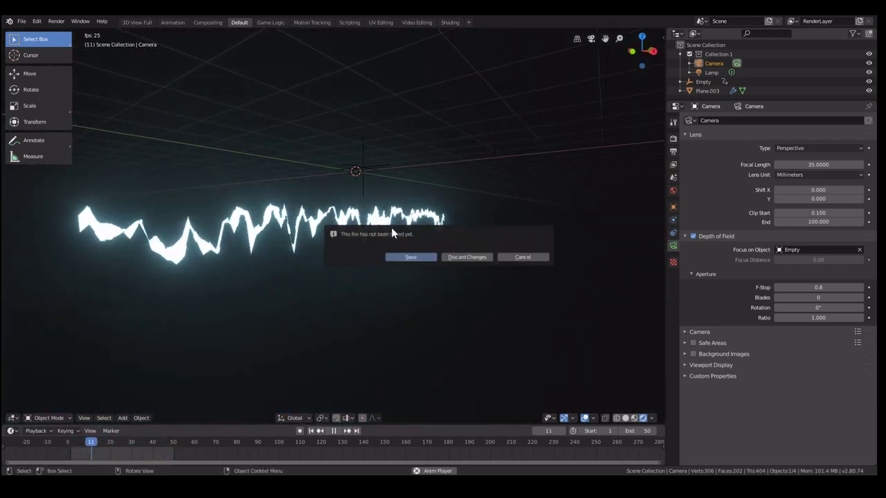
{"action": "left_click", "coordinate": [462, 257]}
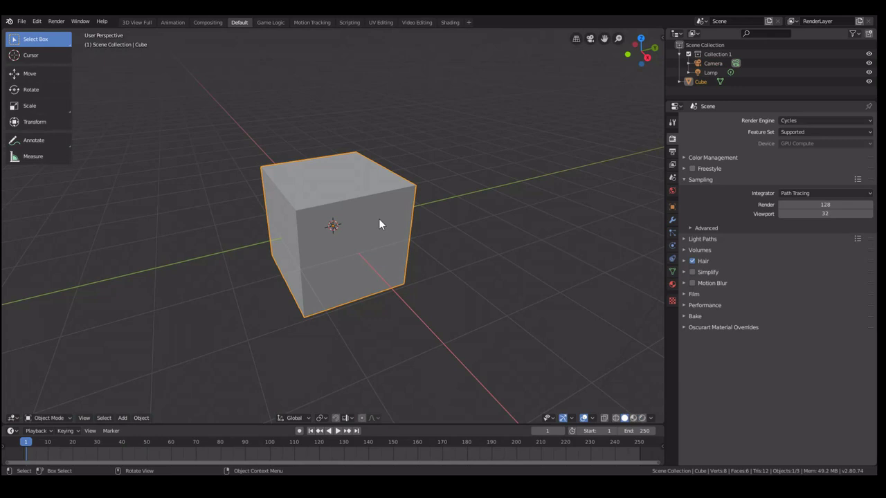
{"action": "key", "text": "Delete"}
Add a plane mesh and scale it narrow along X
{"action": "key", "text": "shift+a"}
{"action": "mouse_move", "coordinate": [438, 220]}
{"action": "left_click", "coordinate": [469, 222]}
{"action": "key", "text": "s"}
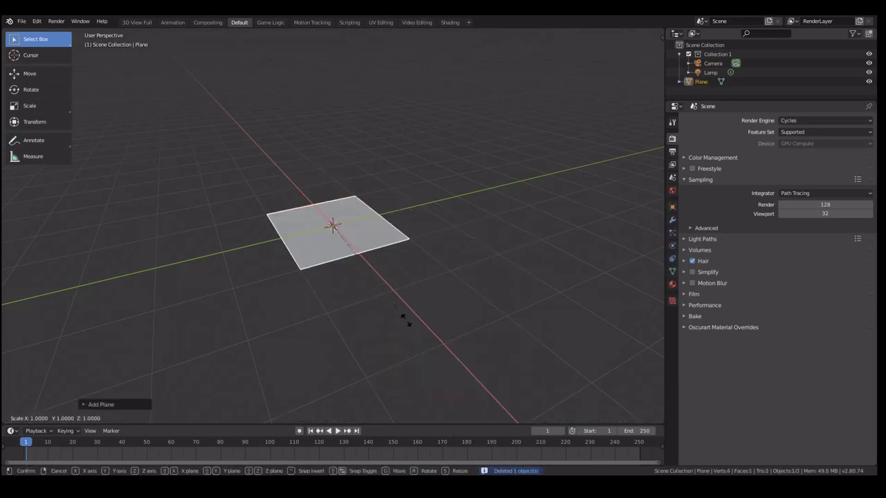
{"action": "key", "text": "x"}
{"action": "left_click", "coordinate": [344, 234]}
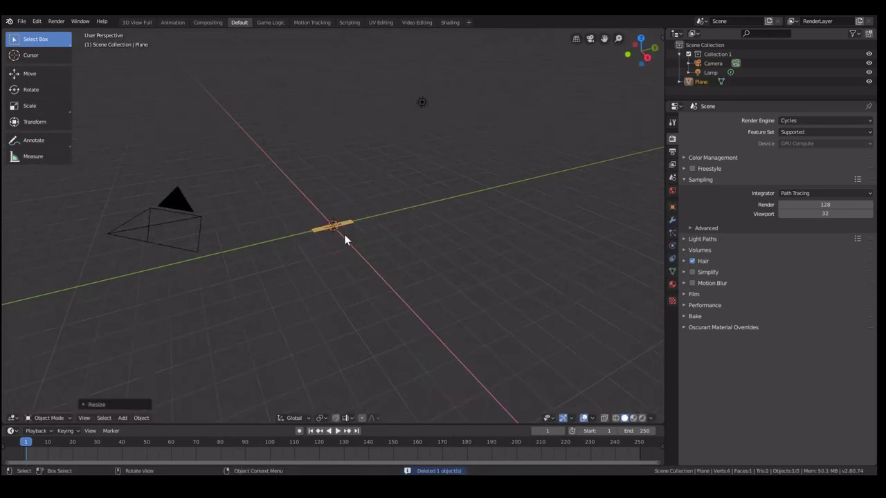
Stretch the plane 10 times along Y into a long thin strip
{"action": "key", "text": "s"}
{"action": "key", "text": "y"}
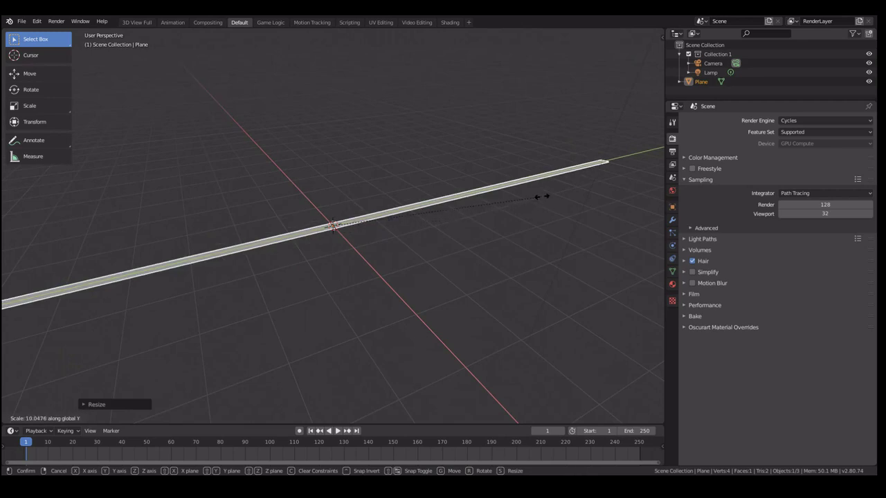
{"action": "key", "text": "Return"}
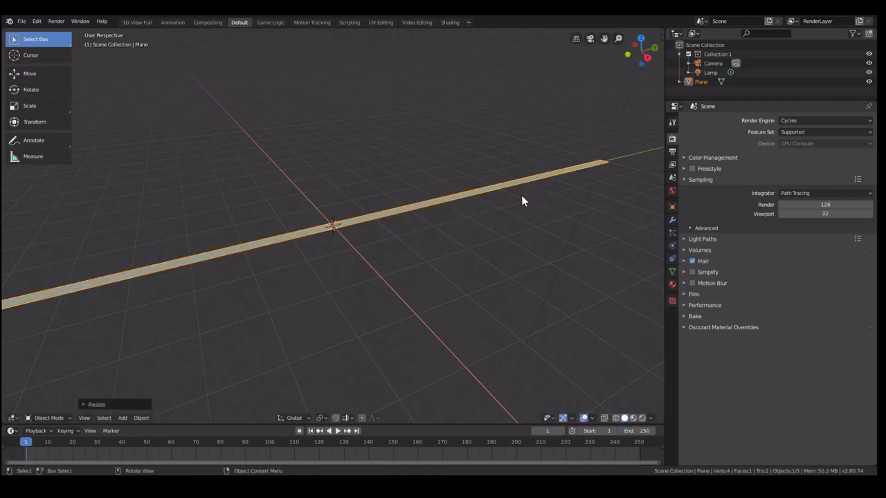
{"action": "scroll", "coordinate": [354, 220], "scroll_direction": "down", "scroll_amount": 5}
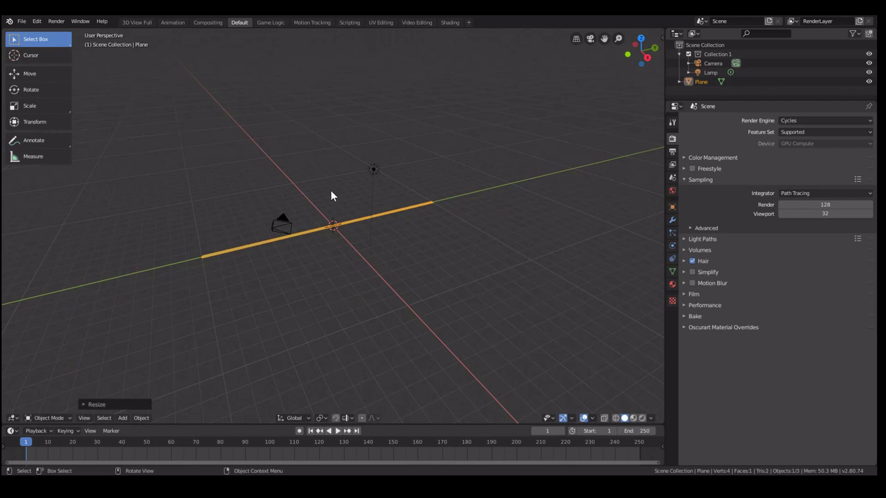
{"action": "scroll", "coordinate": [311, 218], "scroll_direction": "up", "scroll_amount": 4}
{"action": "scroll", "coordinate": [308, 226], "scroll_direction": "down", "scroll_amount": 3}
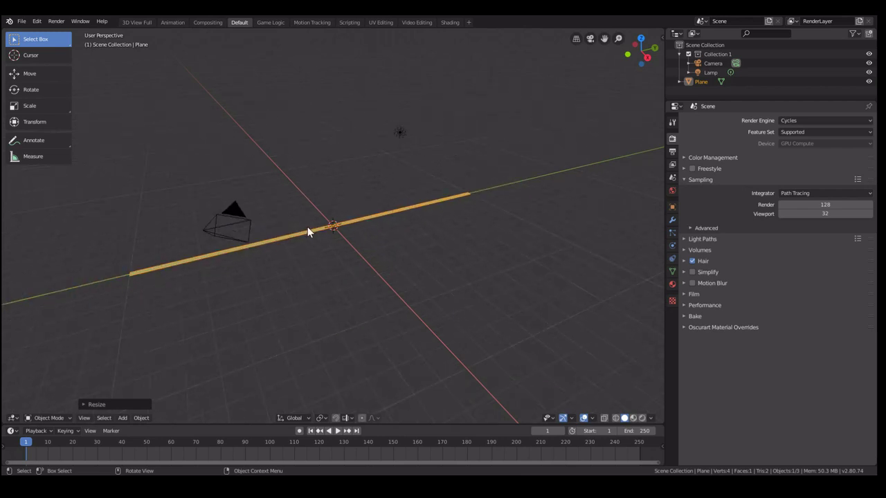
{"action": "scroll", "coordinate": [307, 226], "scroll_direction": "up", "scroll_amount": 2}
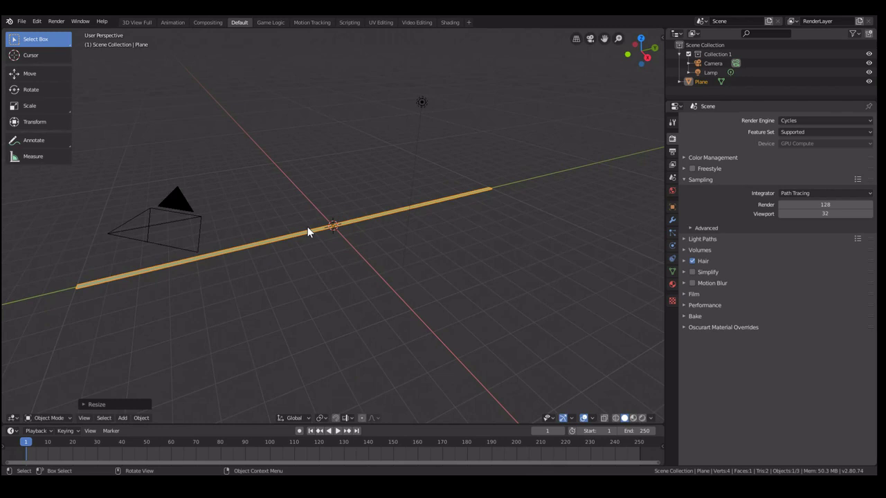
{"action": "middle_click_drag", "start_coordinate": [257, 223], "coordinate": [328, 238]}
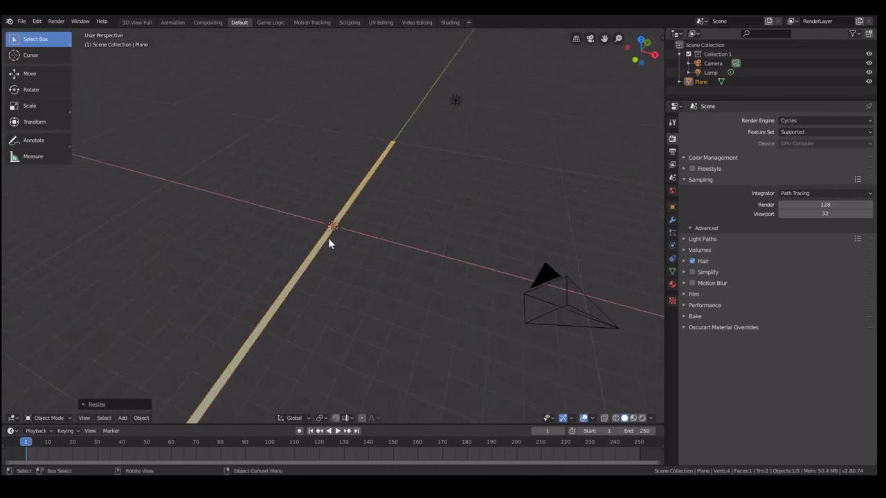
In Edit Mode, add 100 loop cuts along the strip without sliding them
{"action": "key", "text": "Tab"}
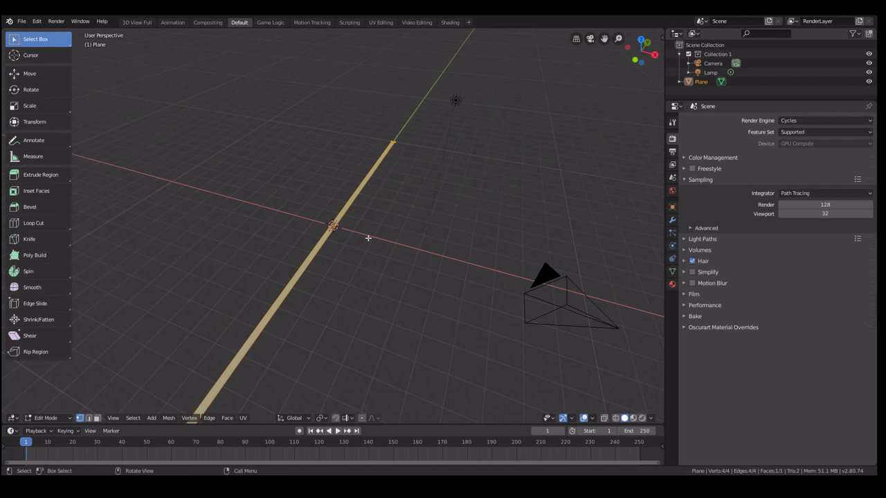
{"action": "key", "text": "ctrl"}
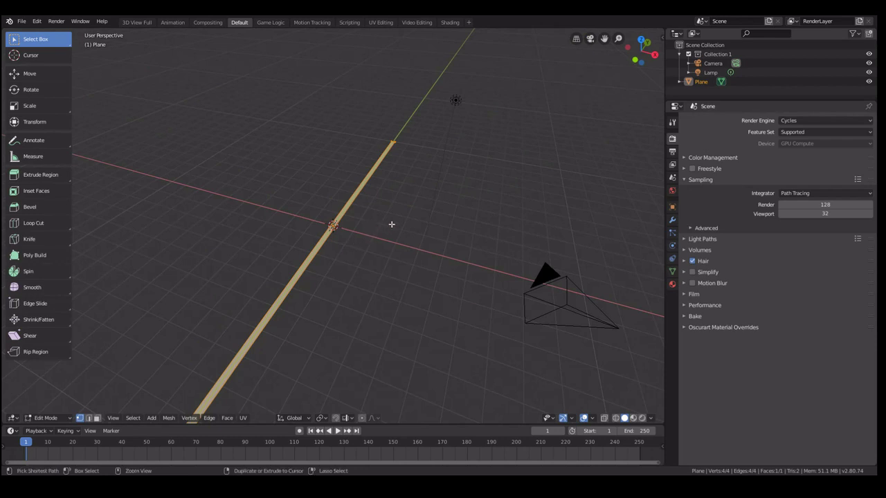
{"action": "key", "text": "ctrl+r"}
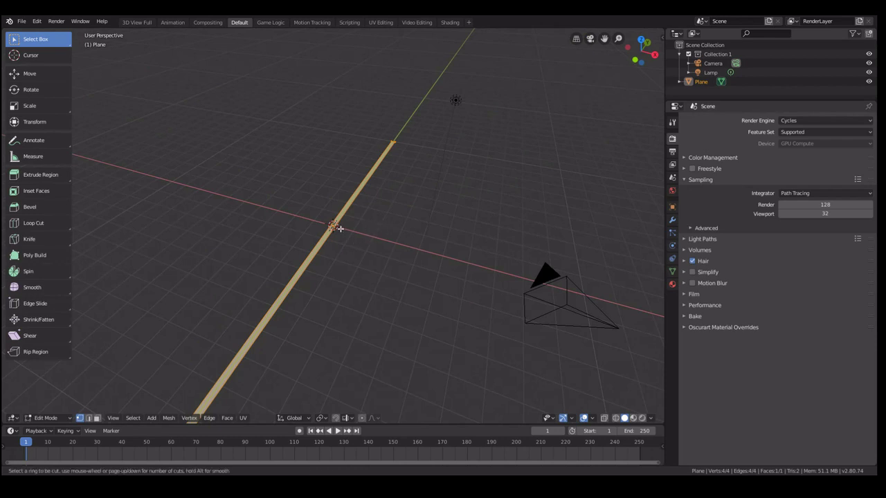
{"action": "scroll", "coordinate": [343, 225], "scroll_direction": "up", "scroll_amount": 7}
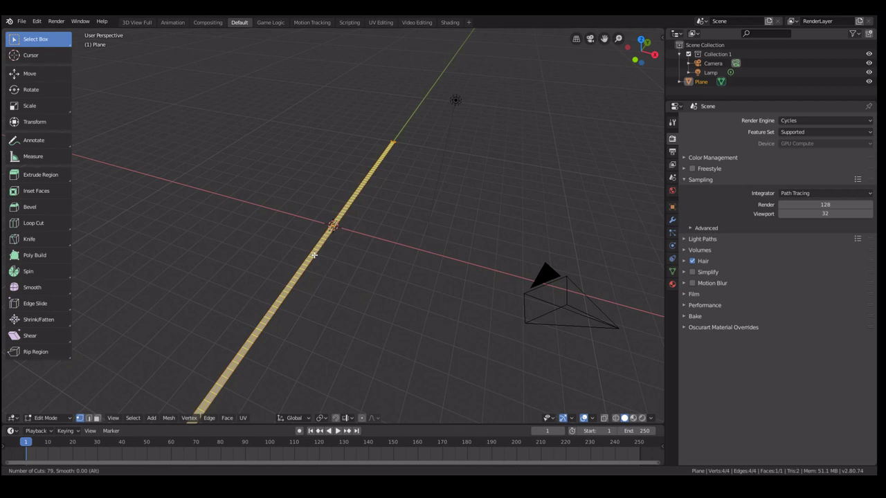
{"action": "scroll", "coordinate": [314, 257], "scroll_direction": "up", "scroll_amount": 2}
{"action": "left_click", "coordinate": [300, 245]}
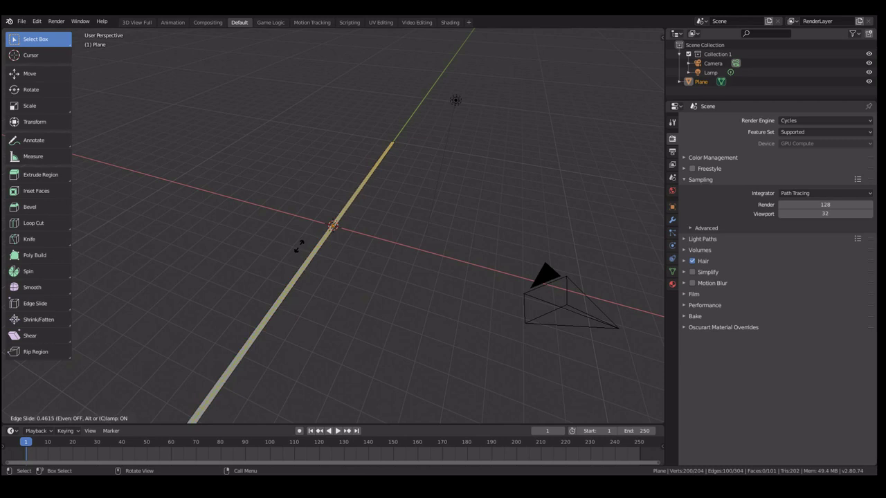
{"action": "left_click", "coordinate": [299, 246]}
Inspect the 101-face strip and switch back to Object Mode
{"action": "scroll", "coordinate": [299, 247], "scroll_direction": "up", "scroll_amount": 6}
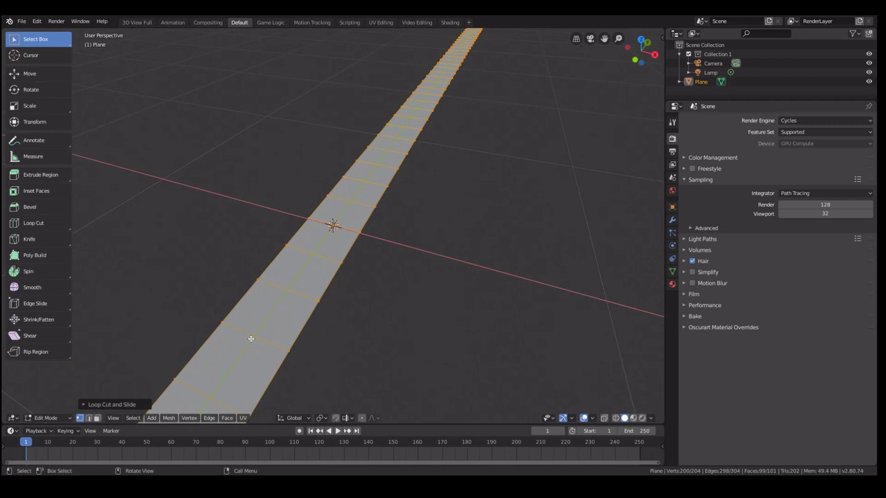
{"action": "scroll", "coordinate": [251, 338], "scroll_direction": "down", "scroll_amount": 7}
{"action": "scroll", "coordinate": [251, 338], "scroll_direction": "up", "scroll_amount": 3}
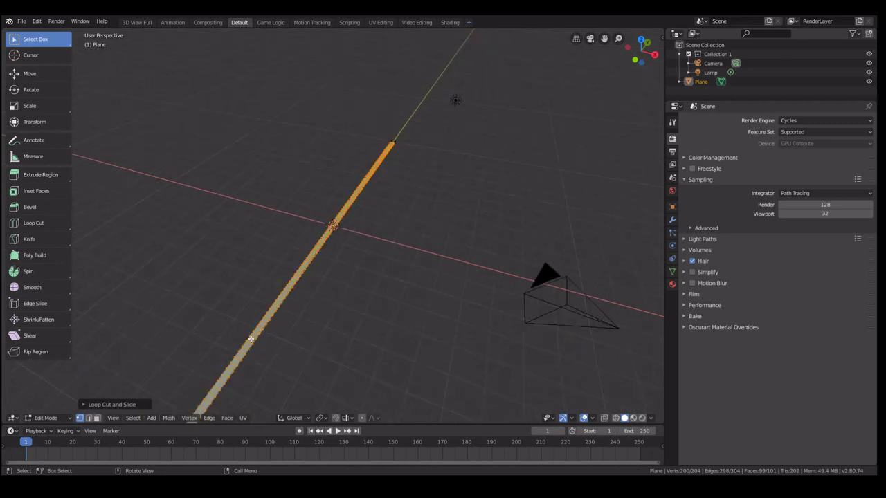
{"action": "scroll", "coordinate": [251, 338], "scroll_direction": "down", "scroll_amount": 2}
{"action": "scroll", "coordinate": [254, 331], "scroll_direction": "up", "scroll_amount": 4}
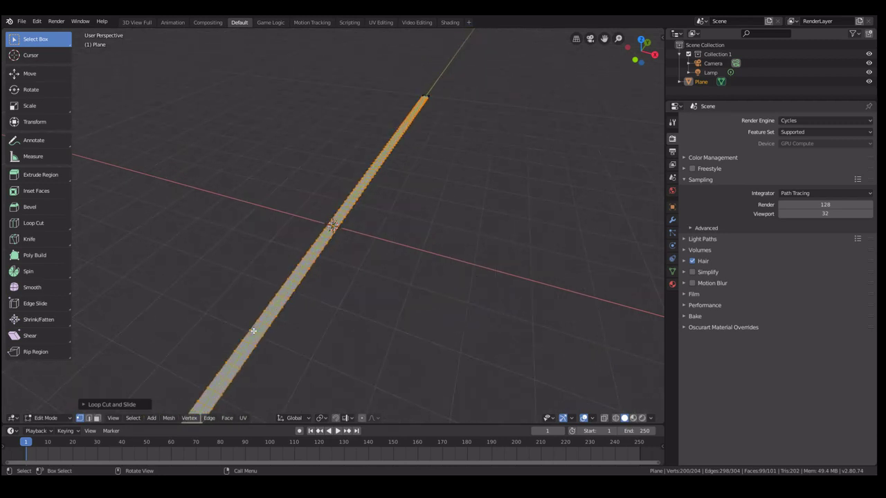
{"action": "scroll", "coordinate": [255, 325], "scroll_direction": "down", "scroll_amount": 2}
{"action": "scroll", "coordinate": [254, 325], "scroll_direction": "up", "scroll_amount": 2}
{"action": "scroll", "coordinate": [285, 297], "scroll_direction": "up", "scroll_amount": 1}
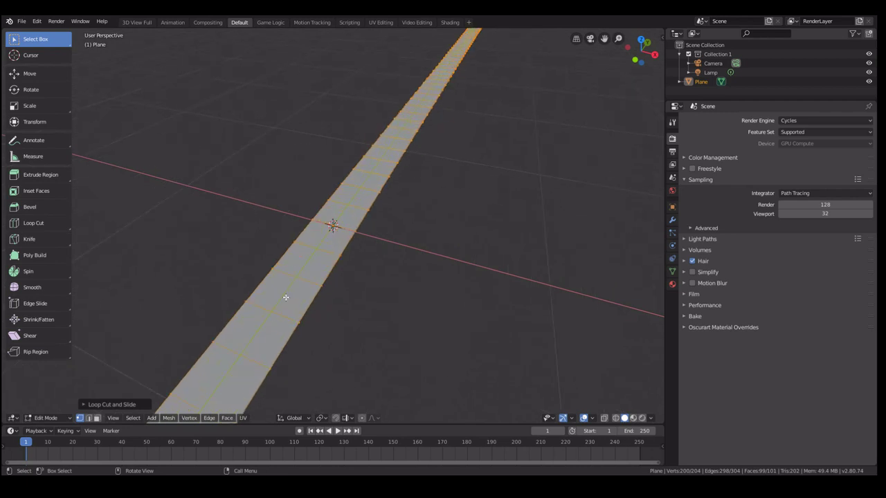
{"action": "key", "text": "Tab"}
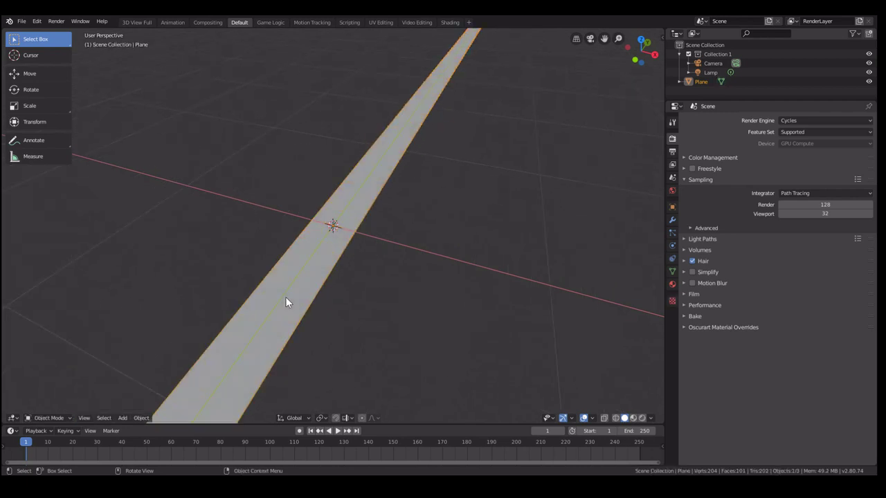
Add a Displace modifier to the strip with a new texture
{"action": "left_click", "coordinate": [673, 225]}
{"action": "left_click", "coordinate": [718, 119]}
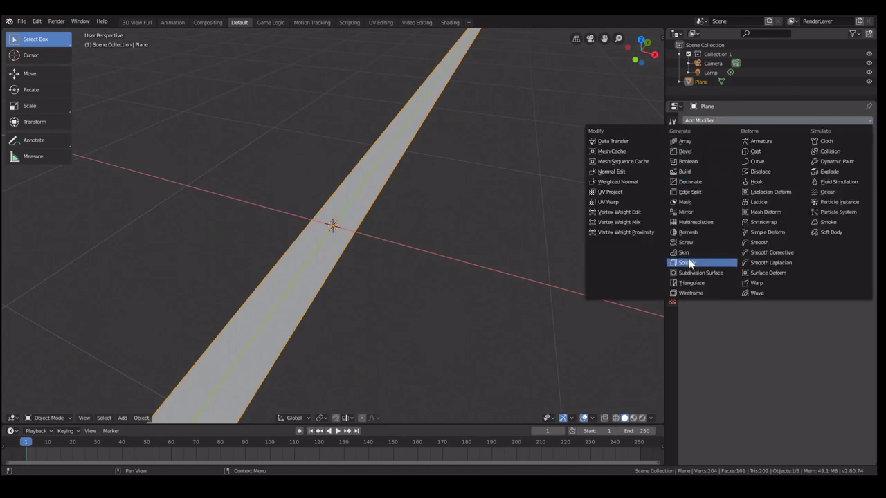
{"action": "left_click", "coordinate": [759, 171]}
{"action": "middle_click_drag", "start_coordinate": [589, 204], "coordinate": [354, 118]}
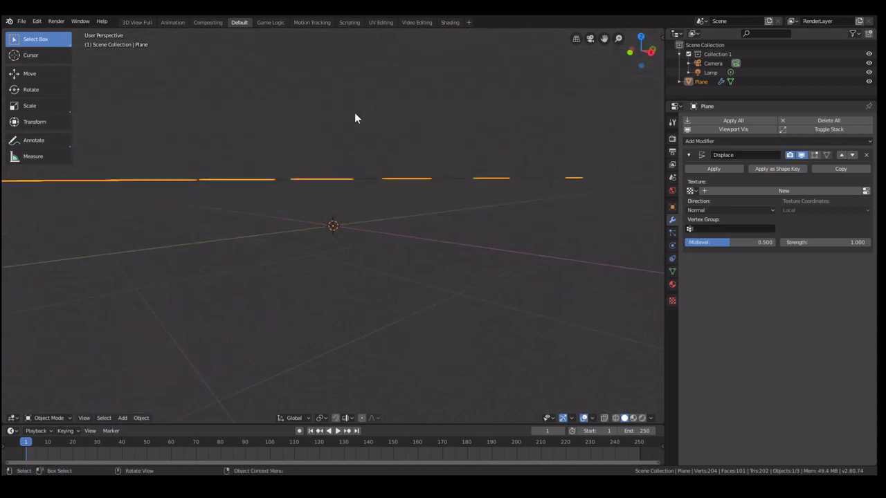
{"action": "left_click", "coordinate": [756, 190]}
Rename the displacement texture to 'lightningDisplacement'
{"action": "left_click", "coordinate": [672, 300]}
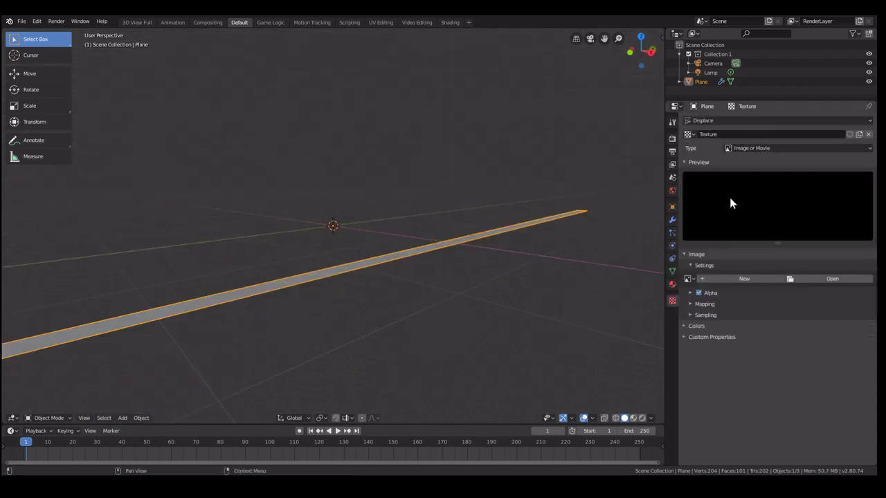
{"action": "left_click", "coordinate": [779, 136]}
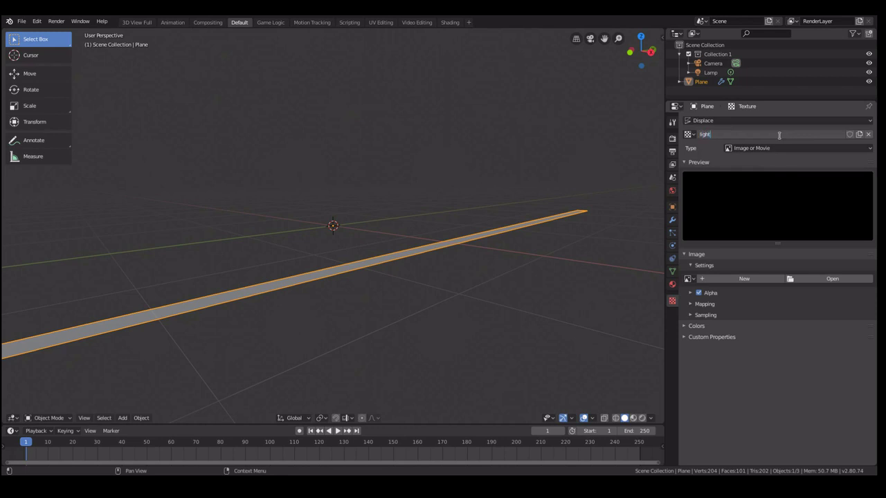
{"action": "type", "text": "lightningDisplacement"}
{"action": "key", "text": "Return"}
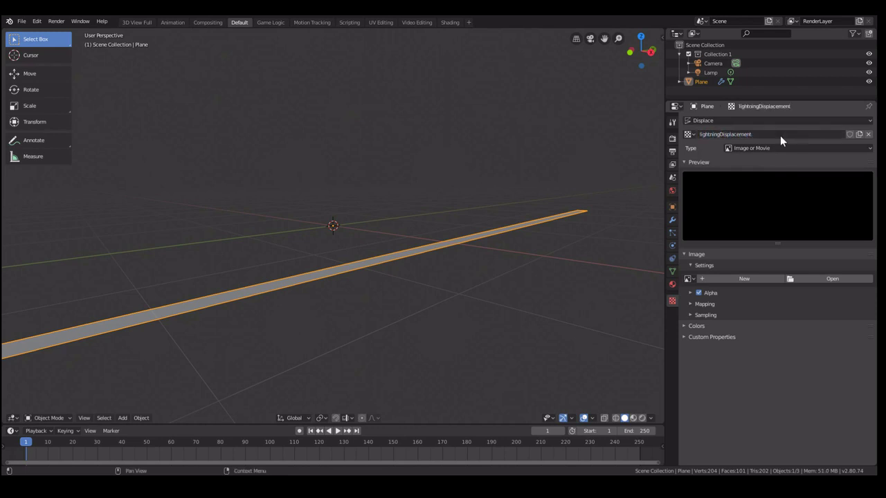
Make the lightningDisplacement texture Clouds with Hard noise
{"action": "left_click", "coordinate": [770, 149]}
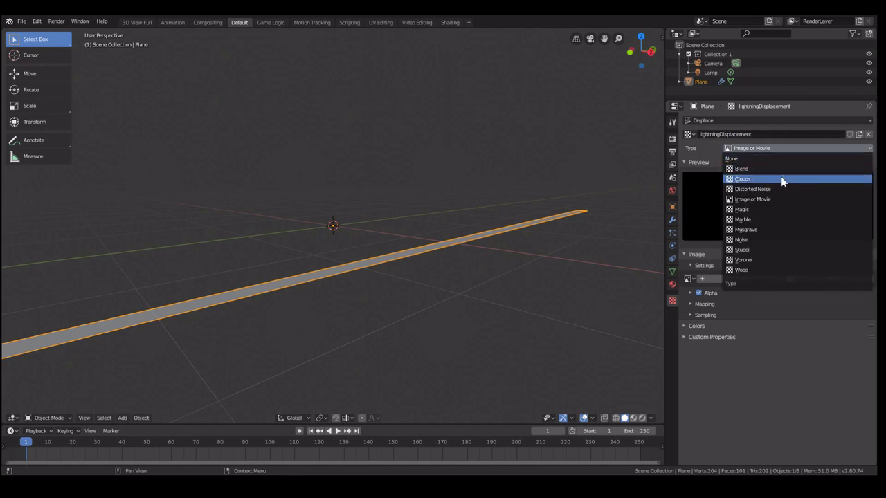
{"action": "left_click", "coordinate": [781, 177]}
{"action": "middle_click_drag", "start_coordinate": [496, 219], "coordinate": [735, 241]}
{"action": "left_click", "coordinate": [805, 281]}
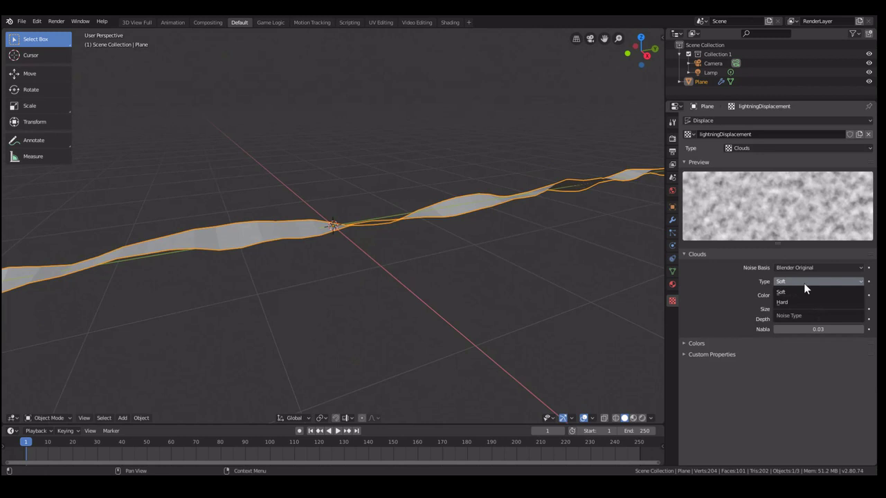
{"action": "left_click", "coordinate": [797, 302]}
{"action": "middle_click_drag", "start_coordinate": [540, 277], "coordinate": [708, 252]}
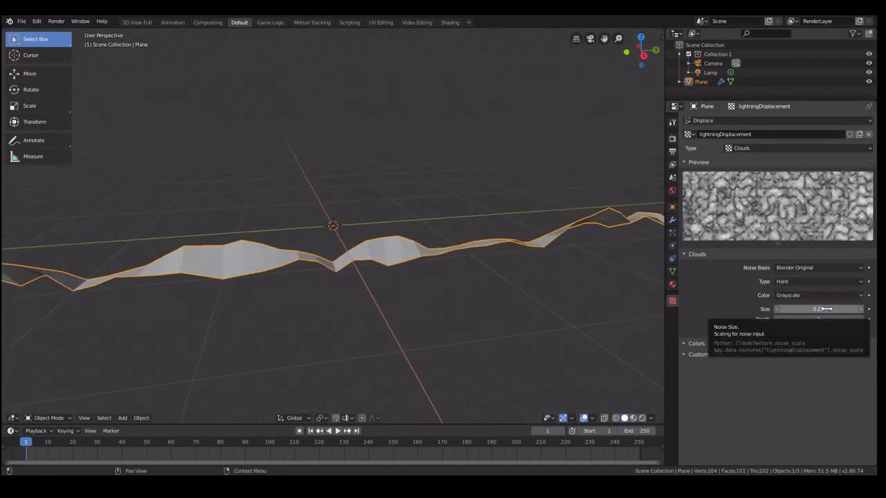
Adjust the Clouds noise size and lower Depth from 2 to 0
{"action": "left_click_drag", "start_coordinate": [818, 309], "coordinate": [816, 309]}
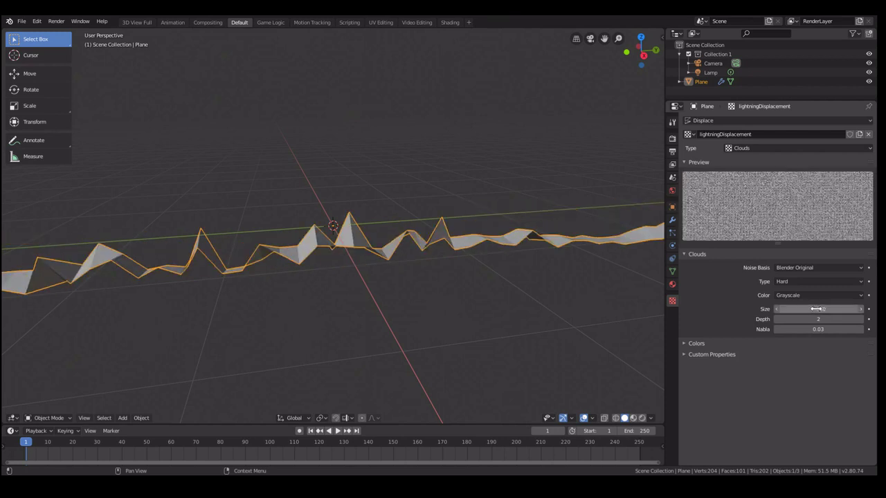
{"action": "left_click", "coordinate": [862, 311]}
{"action": "middle_click_drag", "start_coordinate": [445, 239], "coordinate": [334, 236]}
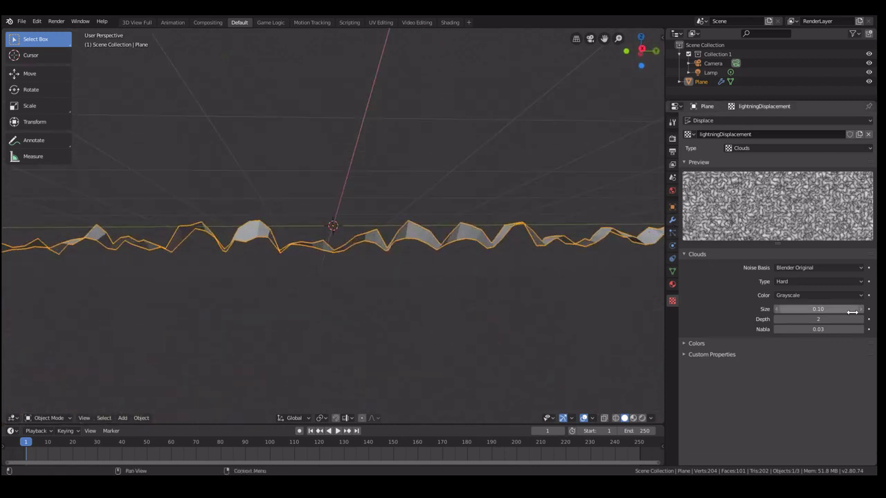
{"action": "left_click_drag", "start_coordinate": [825, 319], "coordinate": [782, 309]}
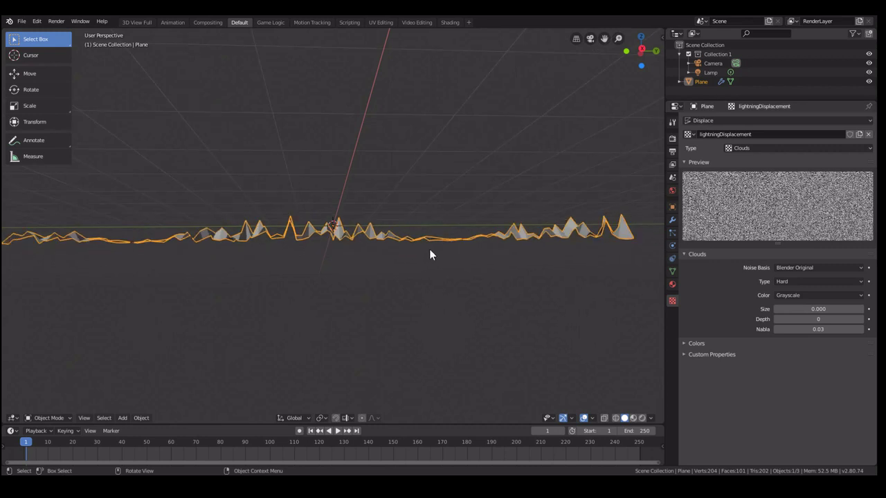
{"action": "middle_click_drag", "start_coordinate": [378, 238], "coordinate": [382, 272]}
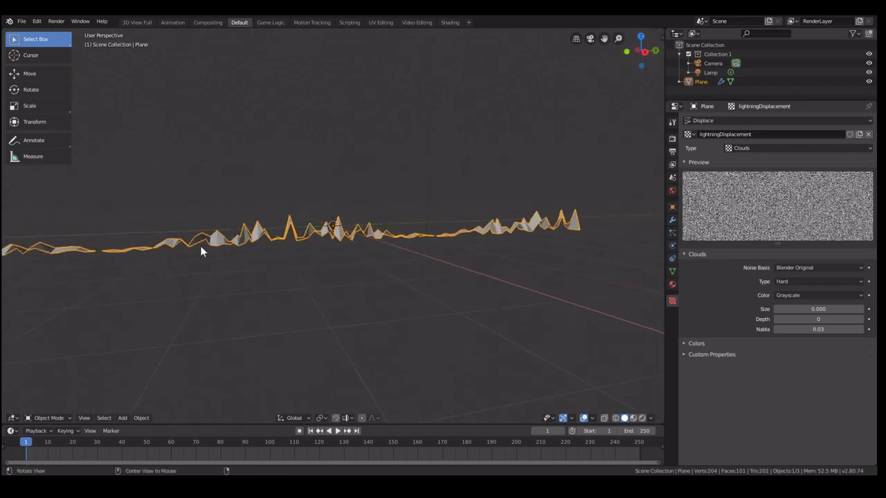
{"action": "middle_click_drag", "start_coordinate": [200, 246], "coordinate": [228, 267]}
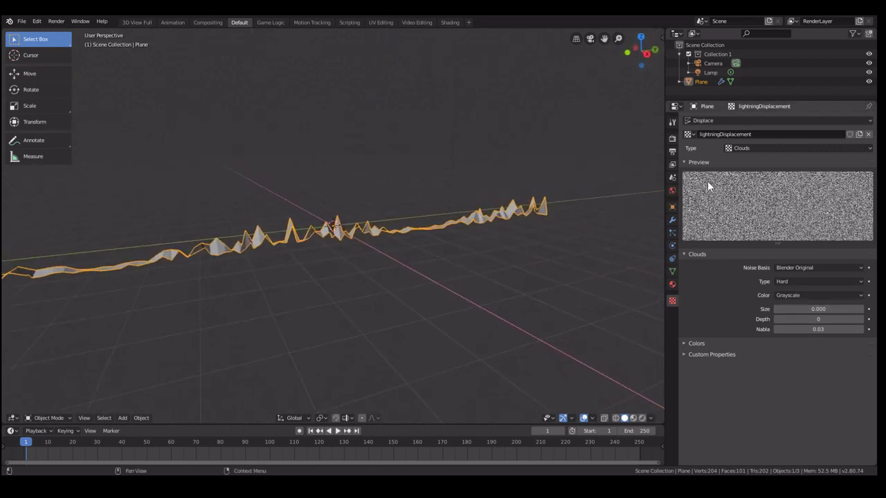
Review the Displace and texture settings, deselect, preview playback, and return to frame 0
{"action": "left_click", "coordinate": [672, 220]}
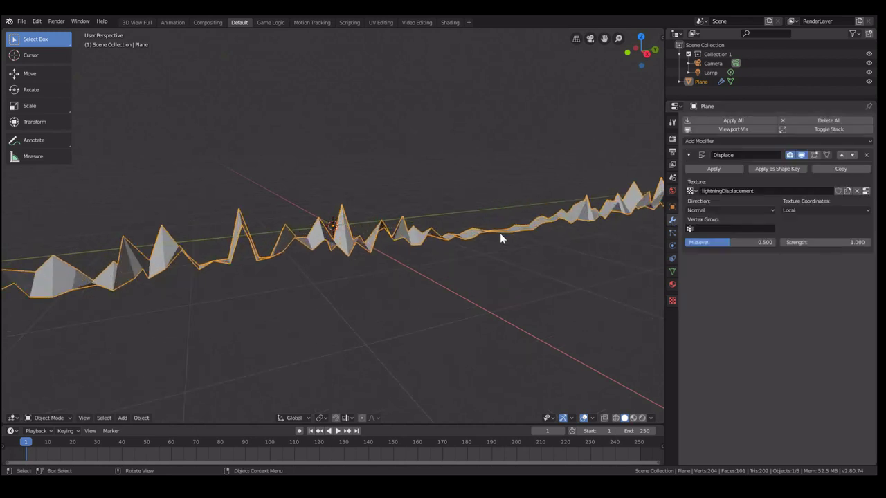
{"action": "middle_click_drag", "start_coordinate": [450, 254], "coordinate": [658, 306]}
{"action": "left_click", "coordinate": [672, 301]}
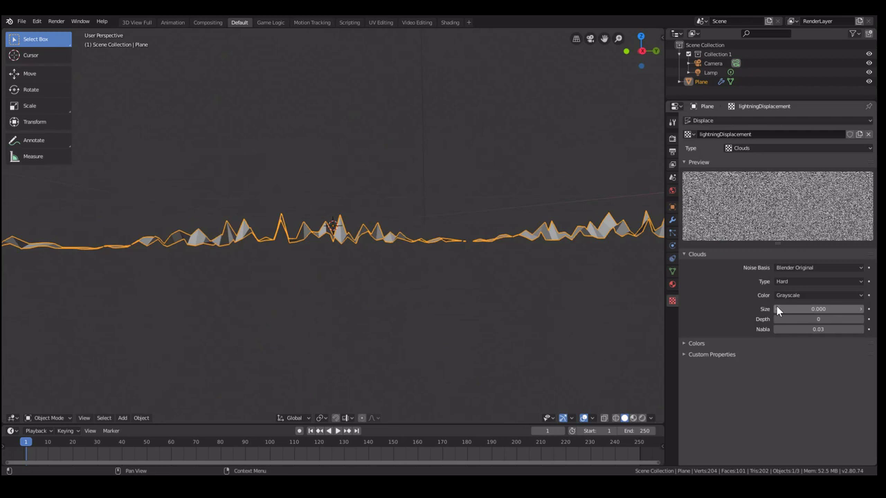
{"action": "middle_click_drag", "start_coordinate": [515, 260], "coordinate": [339, 220]}
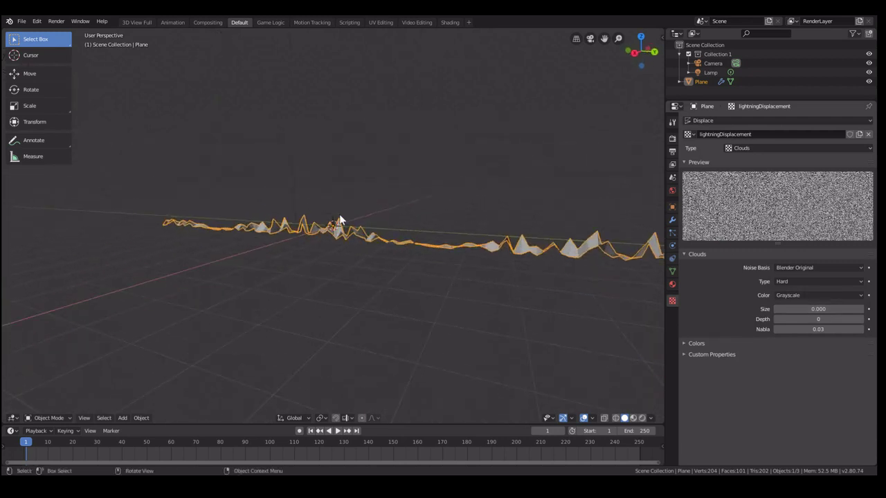
{"action": "key", "text": "alt+a"}
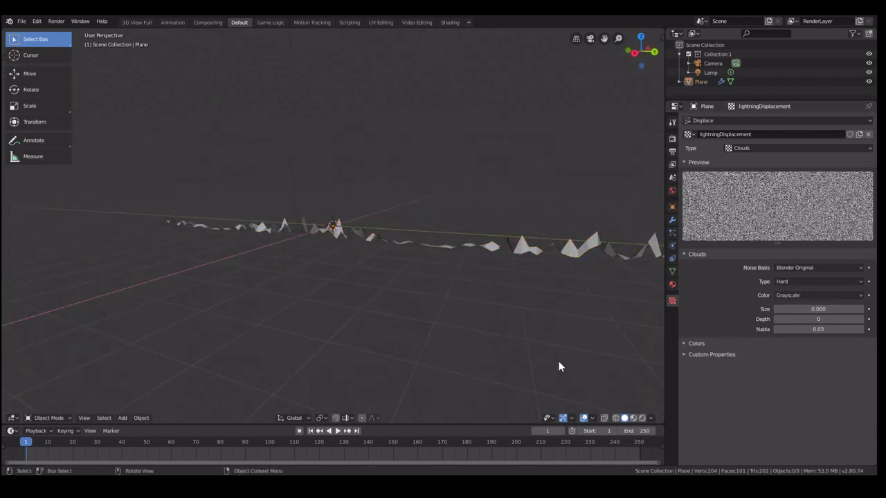
{"action": "key", "text": "space"}
{"action": "key", "text": "space"}
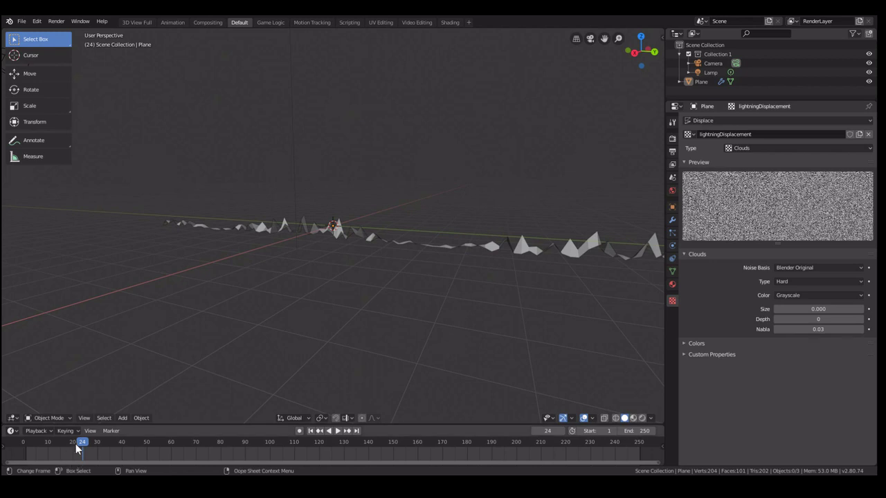
{"action": "left_click_drag", "start_coordinate": [49, 445], "coordinate": [24, 445]}
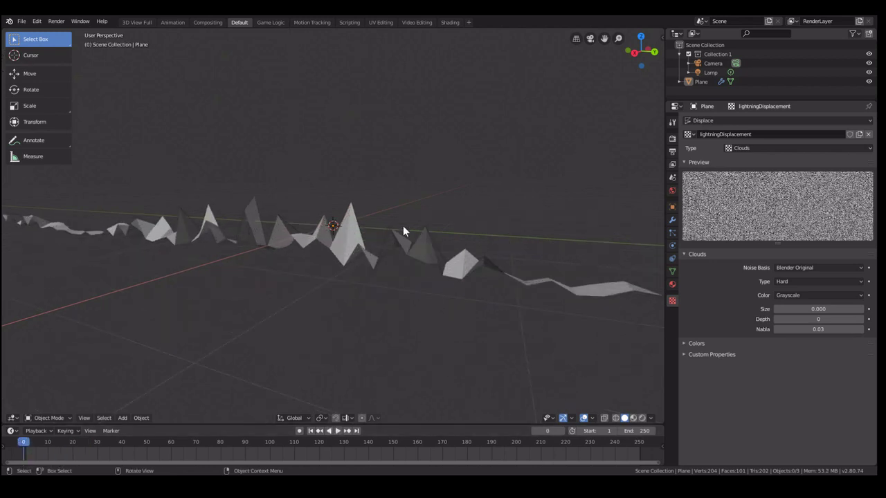
Raise the Displace modifier Strength to 1.5 for taller spikes
{"action": "left_click", "coordinate": [673, 234]}
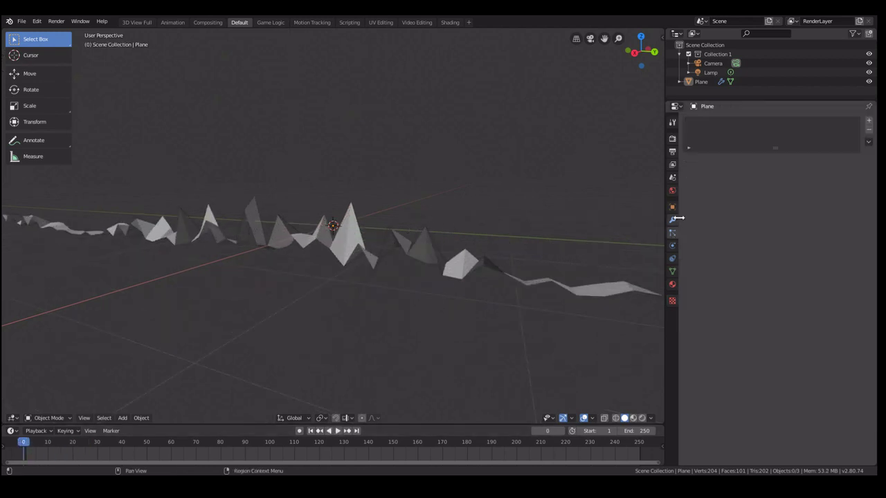
{"action": "left_click", "coordinate": [672, 219]}
{"action": "left_click_drag", "start_coordinate": [823, 243], "coordinate": [755, 241]}
{"action": "scroll", "coordinate": [450, 301], "scroll_direction": "down", "scroll_amount": 6}
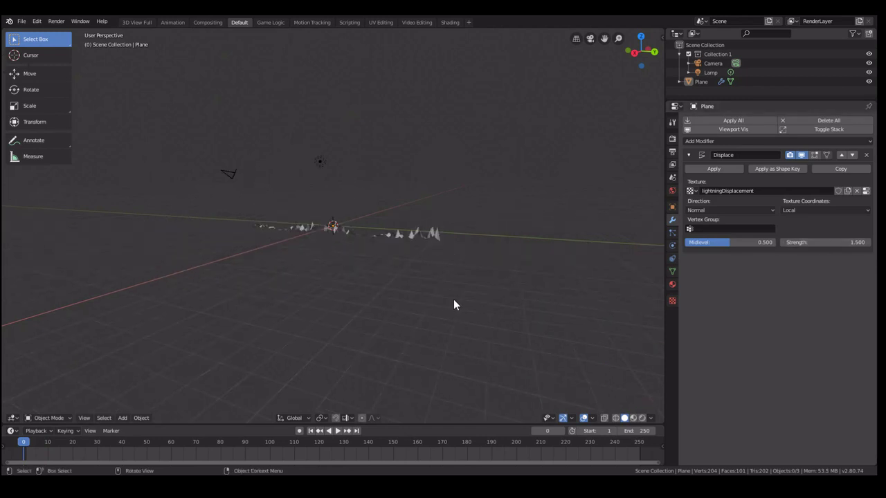
{"action": "middle_click_drag", "start_coordinate": [454, 299], "coordinate": [538, 296]}
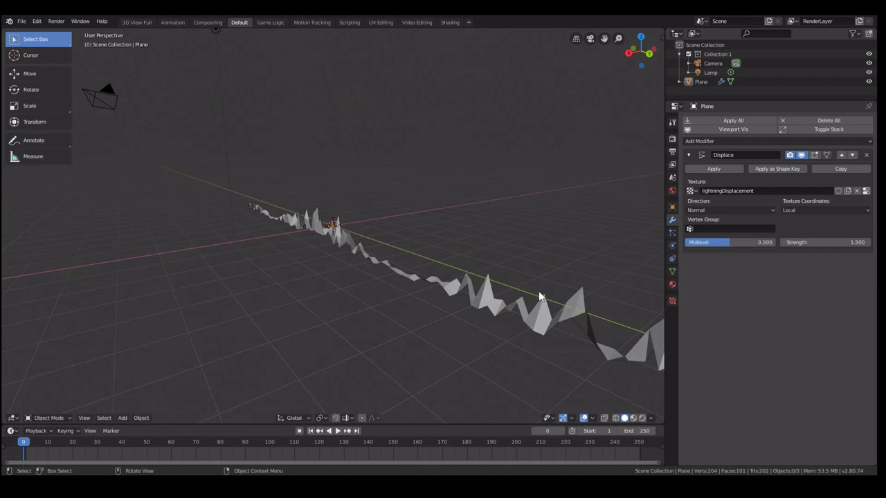
{"action": "middle_click_drag", "start_coordinate": [448, 303], "coordinate": [387, 216]}
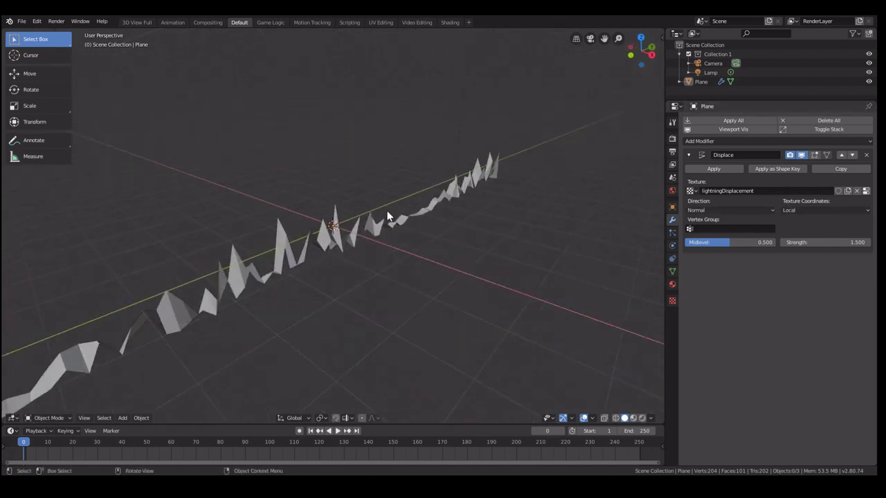
Change the Displace texture coordinates from Local to Object
{"action": "left_click", "coordinate": [450, 22]}
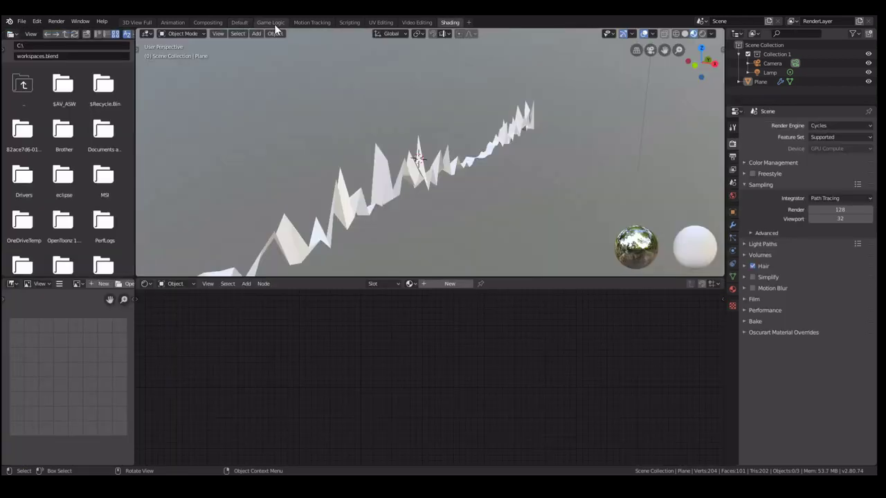
{"action": "left_click", "coordinate": [238, 22]}
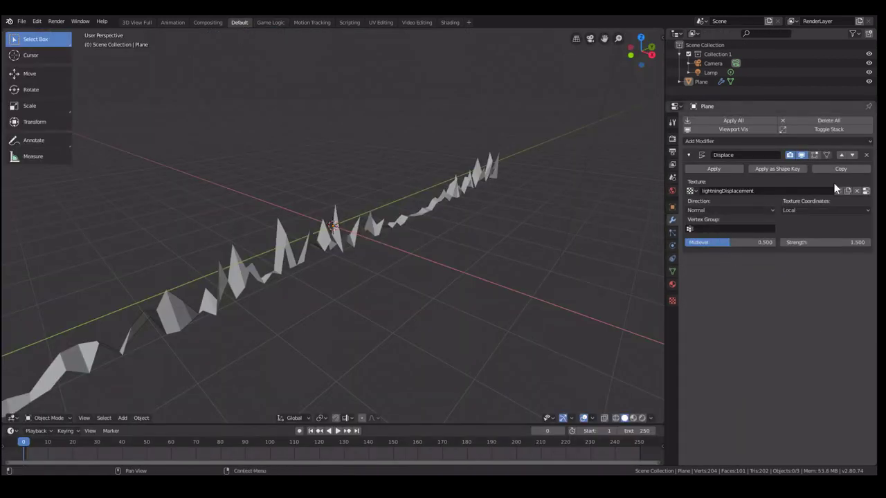
{"action": "left_click", "coordinate": [817, 207]}
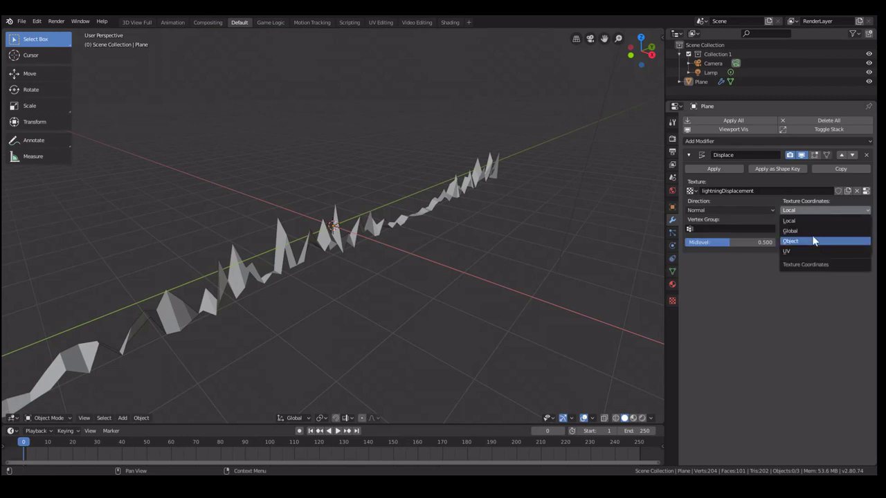
{"action": "left_click", "coordinate": [813, 241]}
{"action": "middle_click_drag", "start_coordinate": [448, 270], "coordinate": [416, 225]}
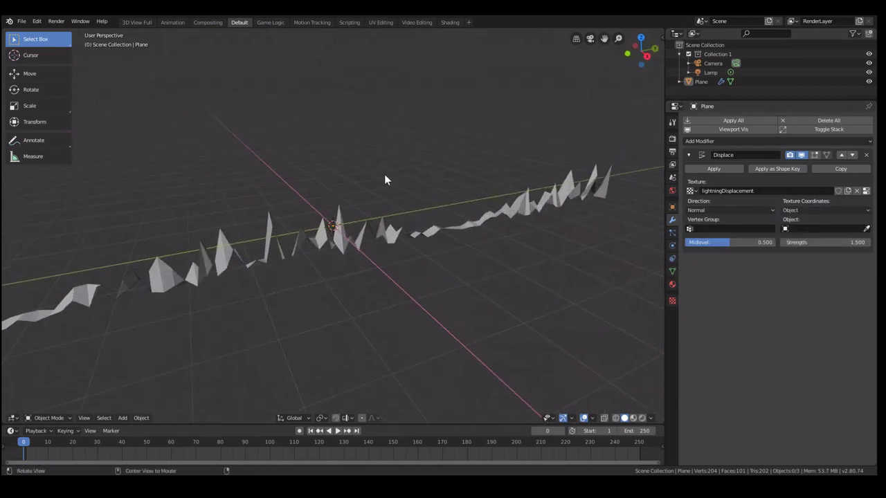
Add a Plain Axes empty at the origin and name it 'focus'
{"action": "key", "text": "shift+a"}
{"action": "mouse_move", "coordinate": [372, 257]}
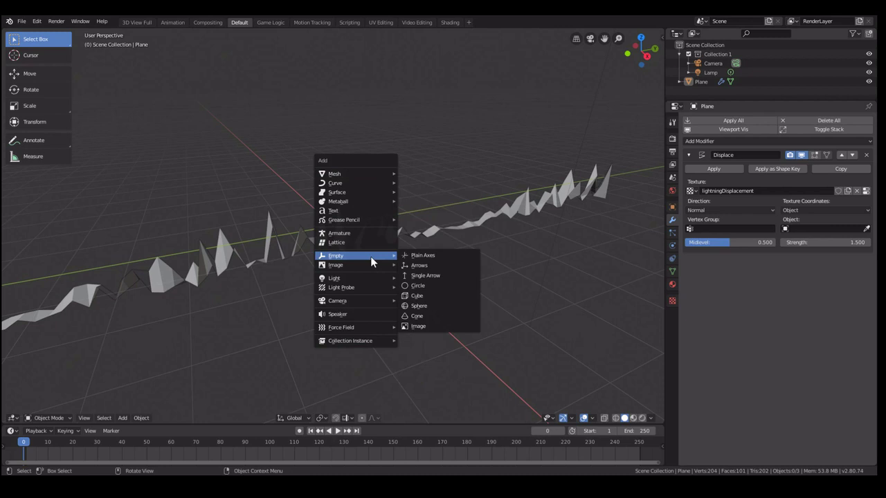
{"action": "left_click", "coordinate": [418, 257]}
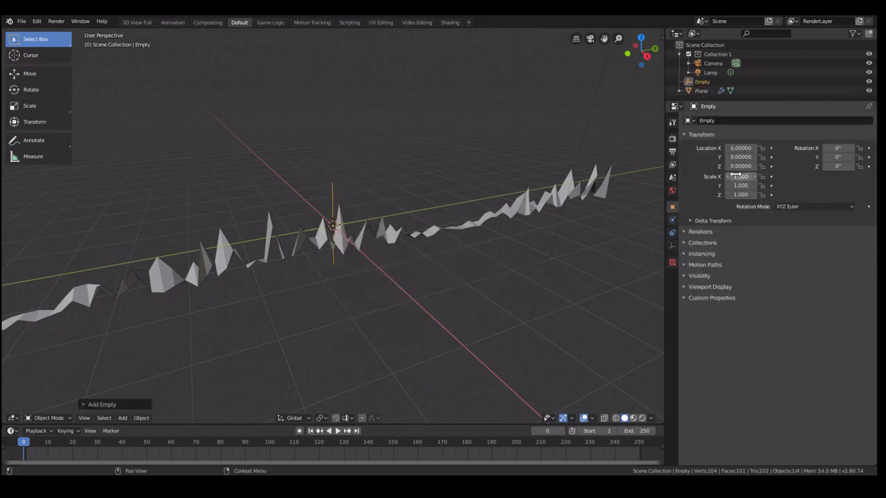
{"action": "left_click", "coordinate": [724, 122]}
{"action": "type", "text": "focus"}
{"action": "key", "text": "Return"}
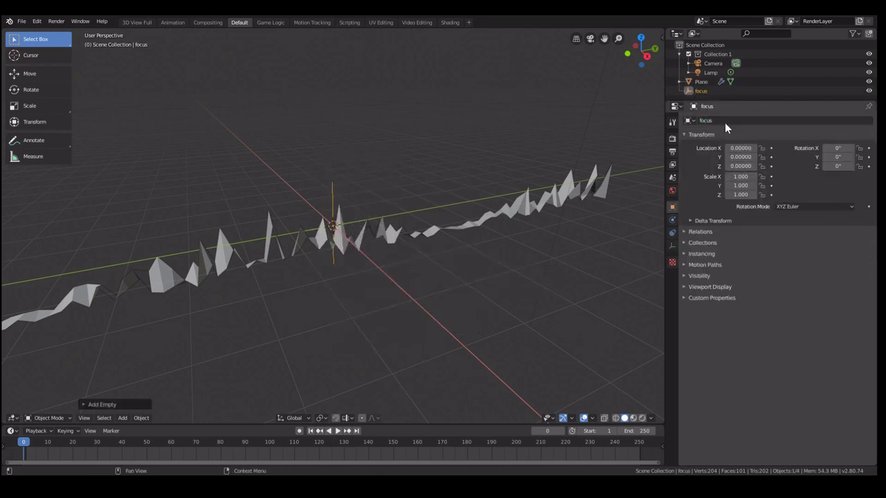
Set focus as the Displace modifier's coordinate object on the lightning plane
{"action": "left_click", "coordinate": [479, 227]}
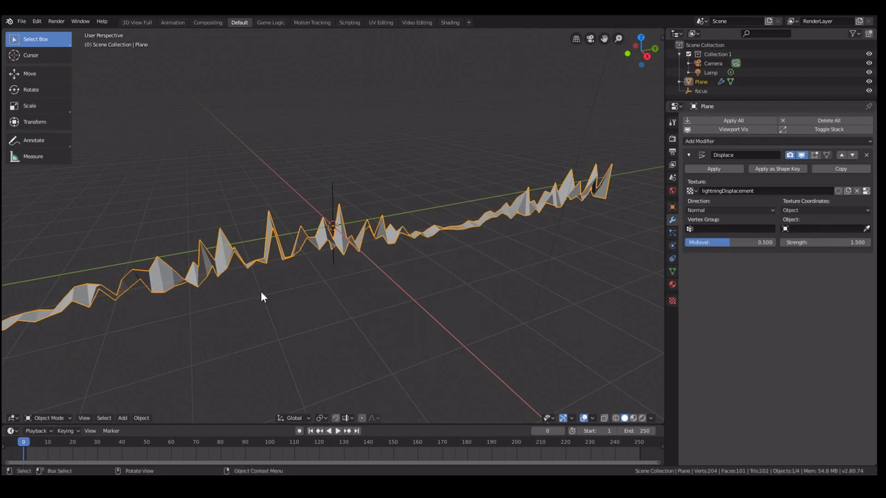
{"action": "left_click", "coordinate": [333, 201]}
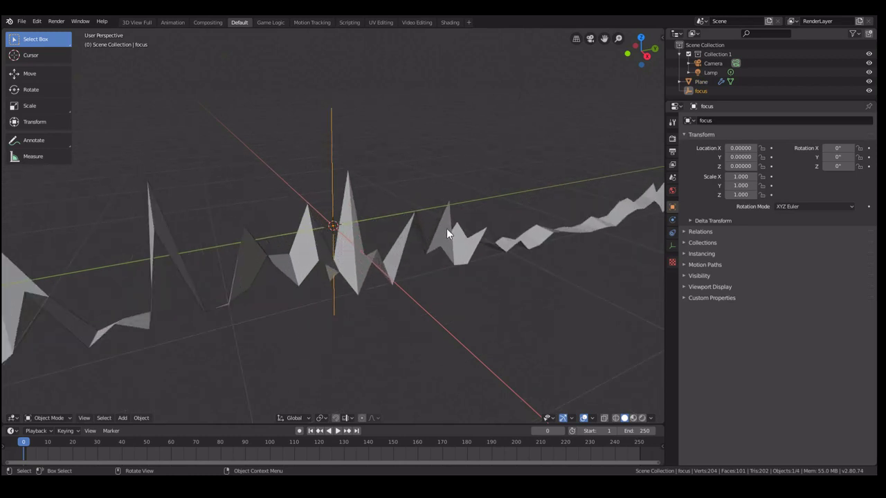
{"action": "left_click", "coordinate": [447, 231]}
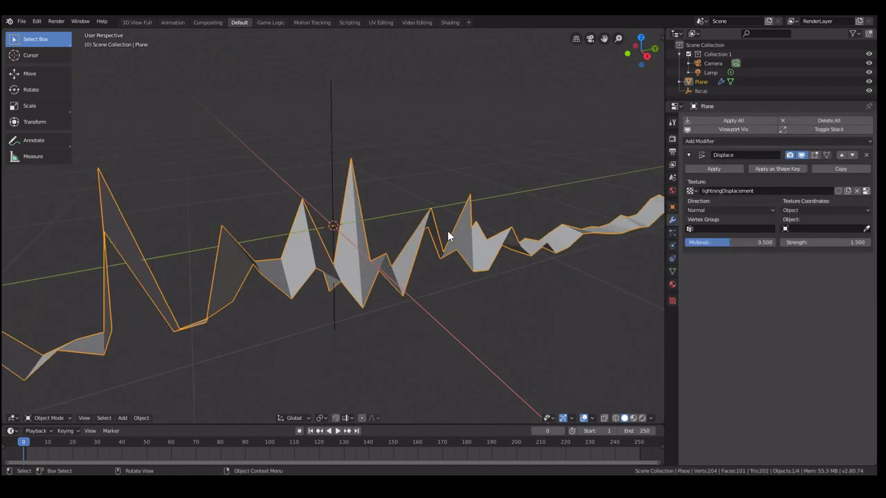
{"action": "left_click", "coordinate": [805, 228]}
{"action": "left_click", "coordinate": [804, 250]}
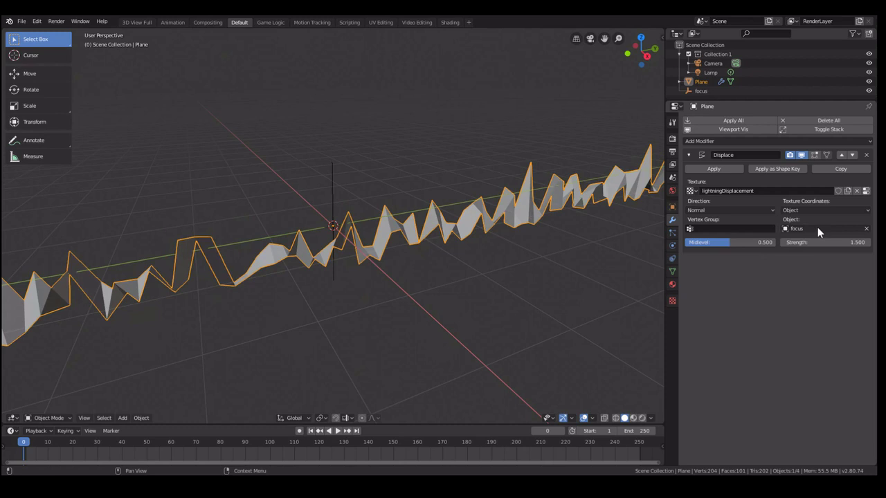
{"action": "left_click", "coordinate": [332, 204]}
Try moving focus along Y, cancel it, then move focus along X instead
{"action": "key", "text": "g"}
{"action": "key", "text": "y"}
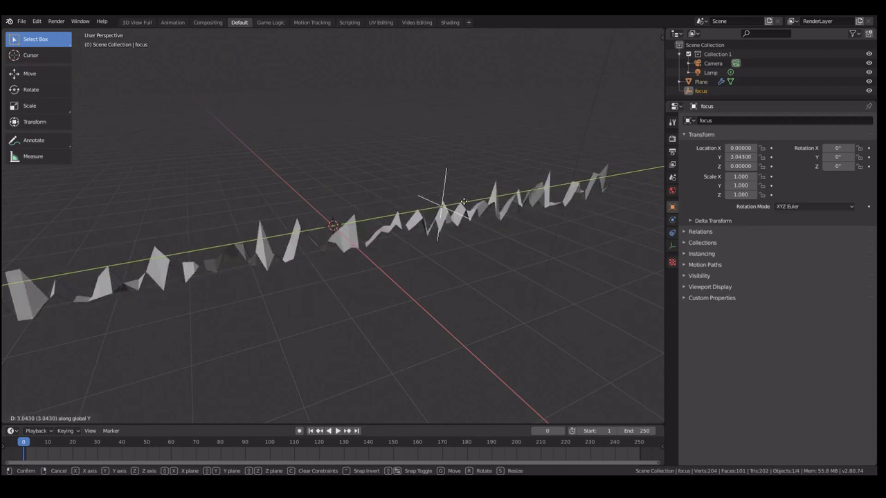
{"action": "key", "text": "Escape"}
{"action": "middle_click_drag", "start_coordinate": [313, 234], "coordinate": [333, 247]}
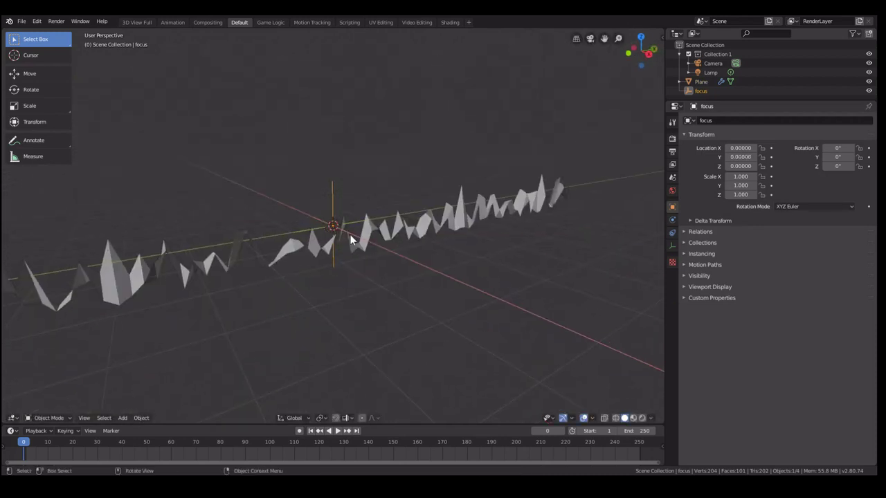
{"action": "key", "text": "g"}
{"action": "key", "text": "x"}
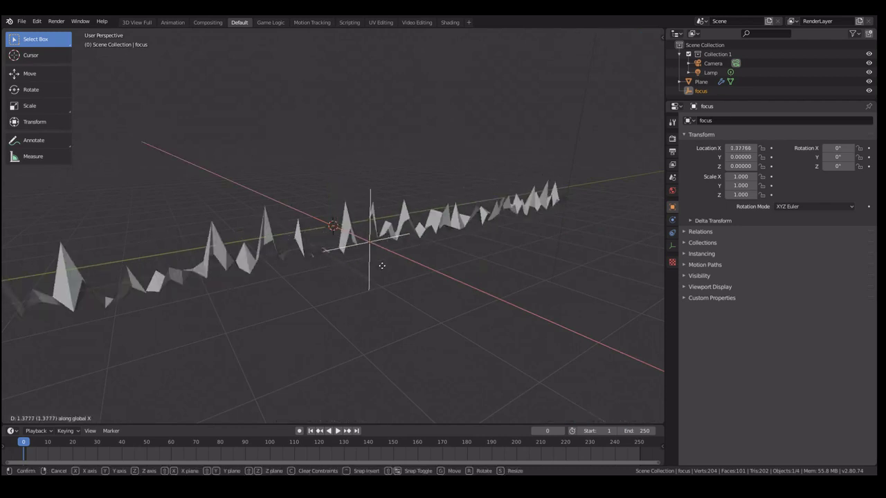
{"action": "left_click", "coordinate": [290, 258]}
Settle the focus empty at about X -2.0, cancelling the final trial move
{"action": "key", "text": "g"}
{"action": "key", "text": "y"}
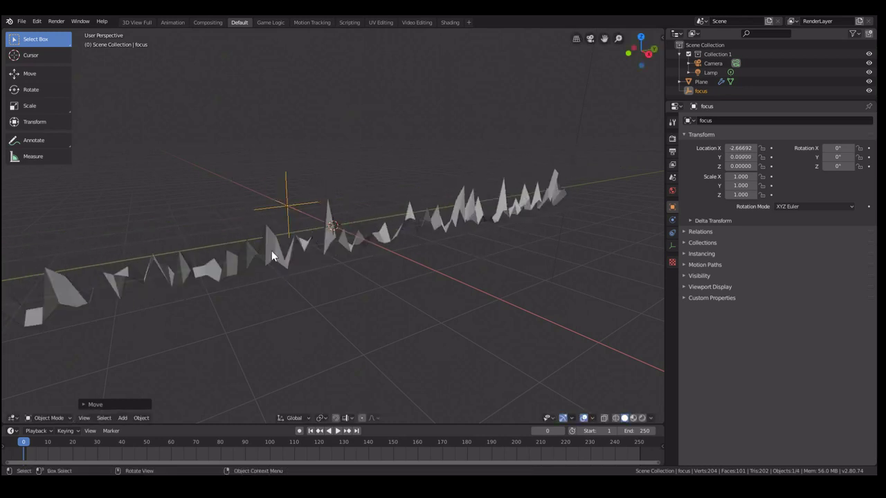
{"action": "middle_click_drag", "start_coordinate": [271, 250], "coordinate": [300, 272]}
{"action": "key", "text": "g"}
{"action": "key", "text": "x"}
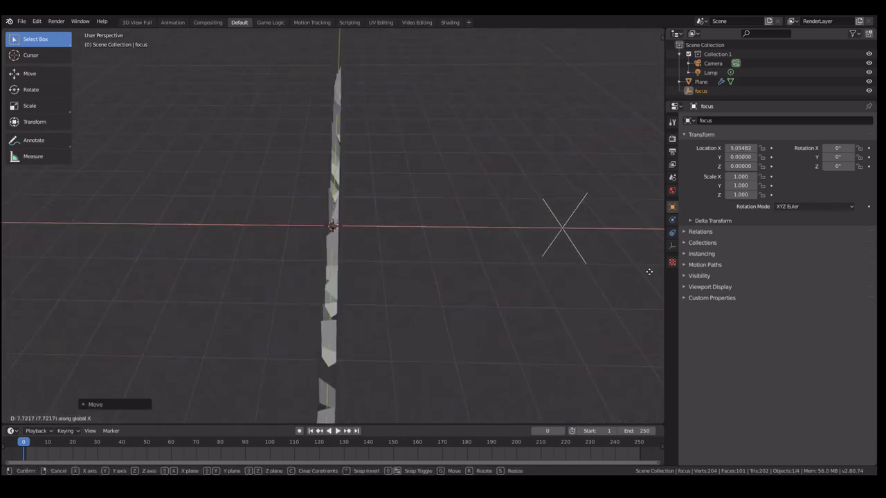
{"action": "left_click", "coordinate": [418, 290]}
{"action": "middle_click_drag", "start_coordinate": [418, 290], "coordinate": [323, 234]}
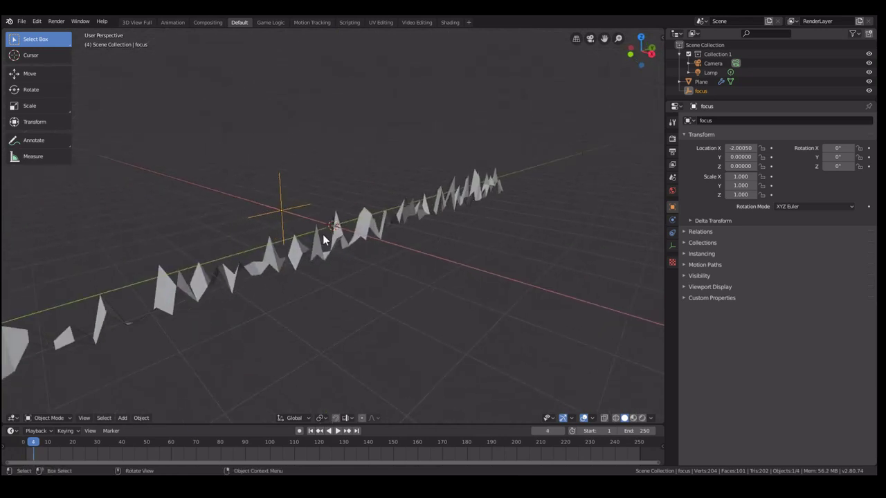
{"action": "key", "text": "g"}
{"action": "key", "text": "x"}
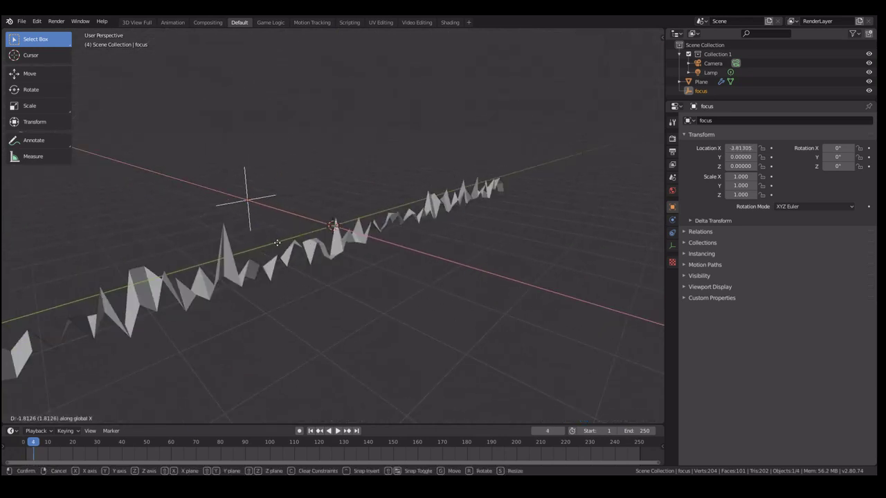
{"action": "key", "text": "Escape"}
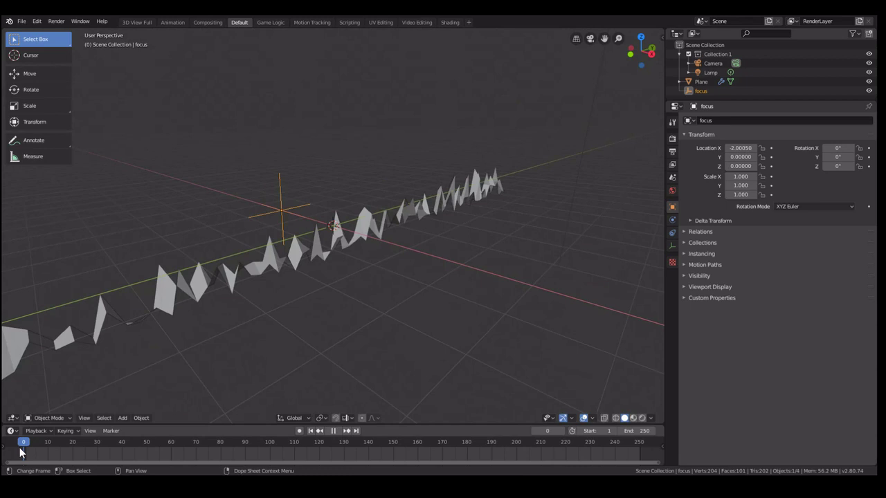
Move focus to X -4.05987 and keyframe its location at frame 1
{"action": "middle_click_drag", "start_coordinate": [129, 324], "coordinate": [134, 308]}
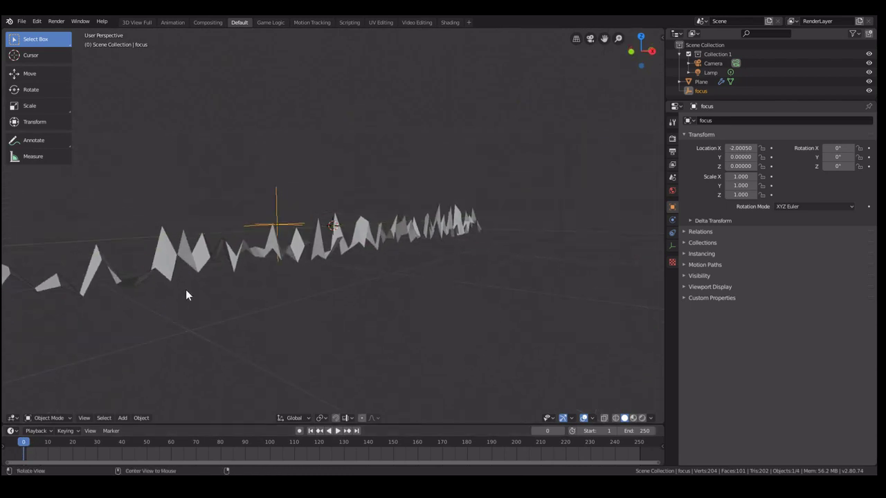
{"action": "middle_click_drag", "start_coordinate": [186, 289], "coordinate": [236, 245]}
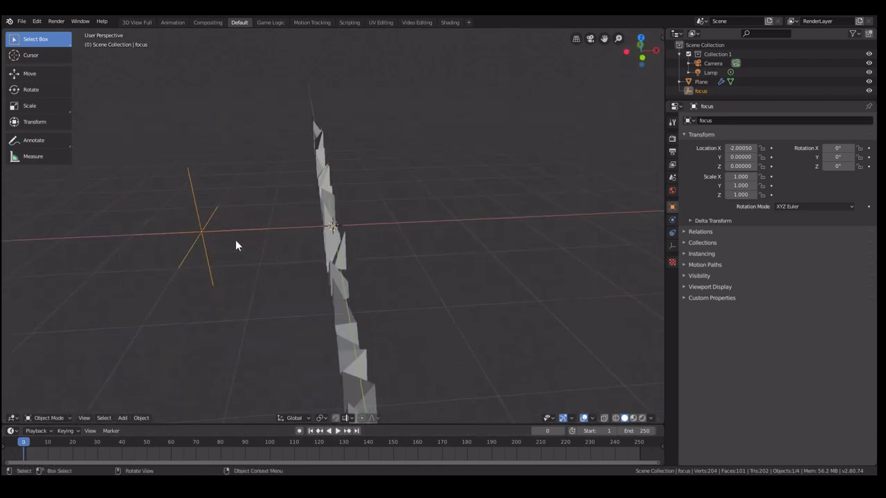
{"action": "key", "text": "g"}
{"action": "key", "text": "x"}
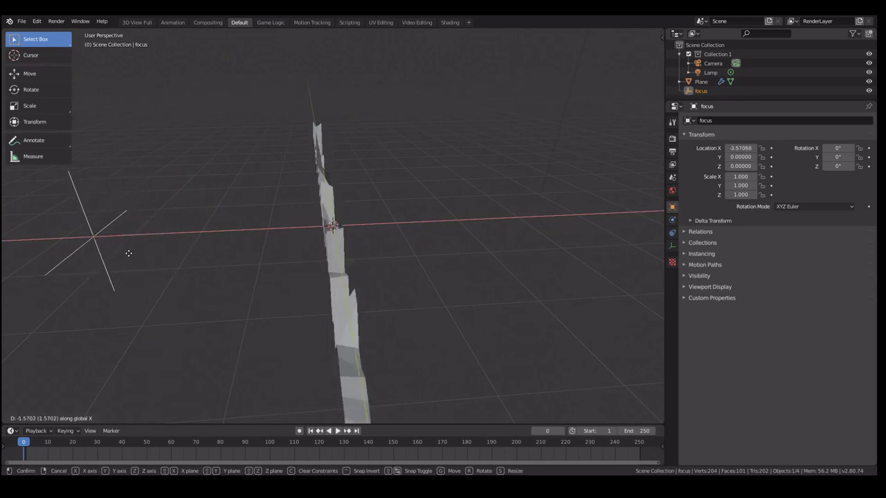
{"action": "left_click", "coordinate": [98, 258]}
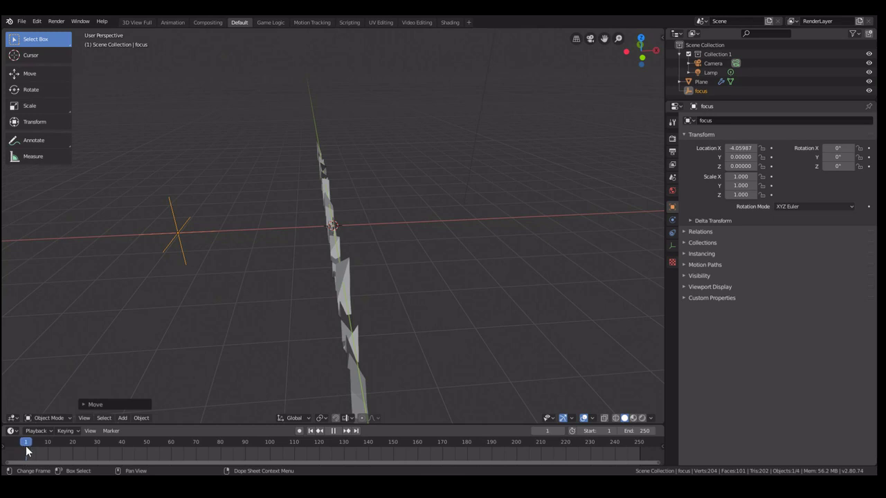
{"action": "left_click_drag", "start_coordinate": [24, 449], "coordinate": [26, 449]}
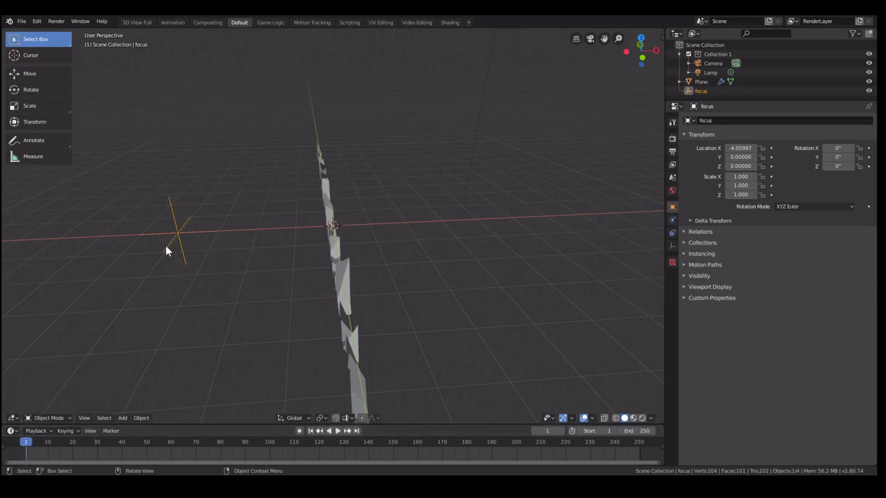
{"action": "key", "text": "i"}
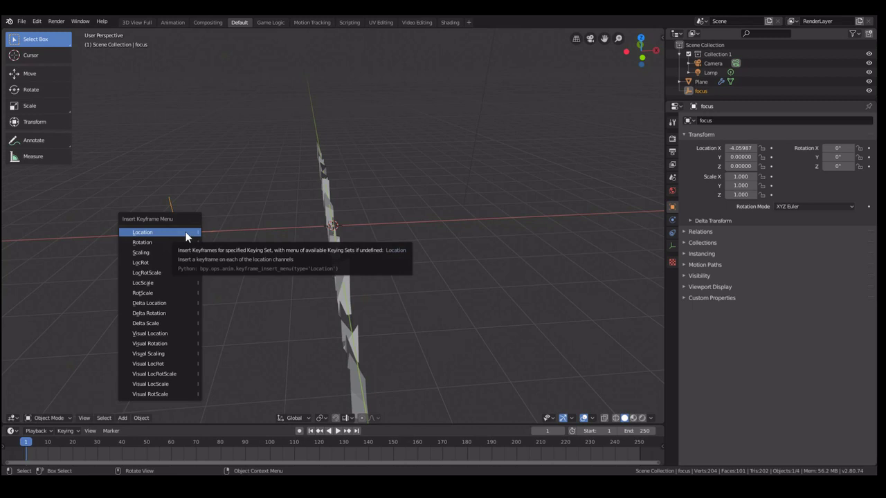
{"action": "left_click", "coordinate": [159, 232]}
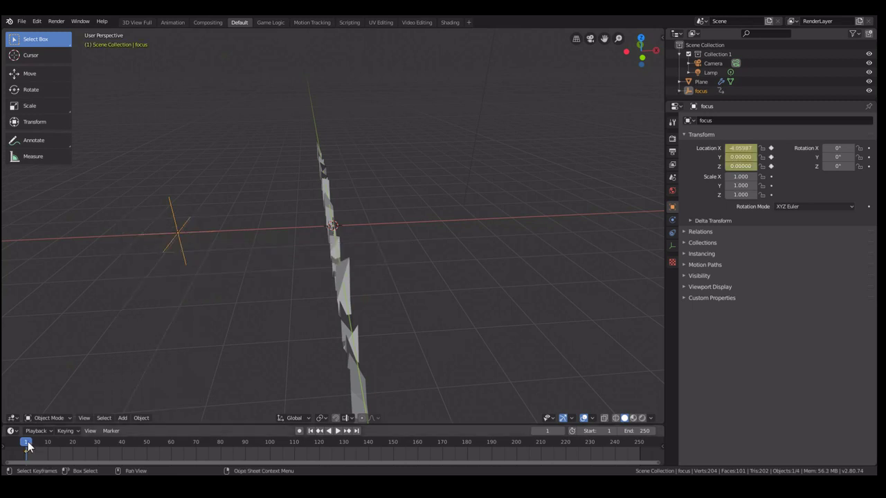
At frame 100, move focus to X 19.6585 and keyframe its location
{"action": "key", "text": "space"}
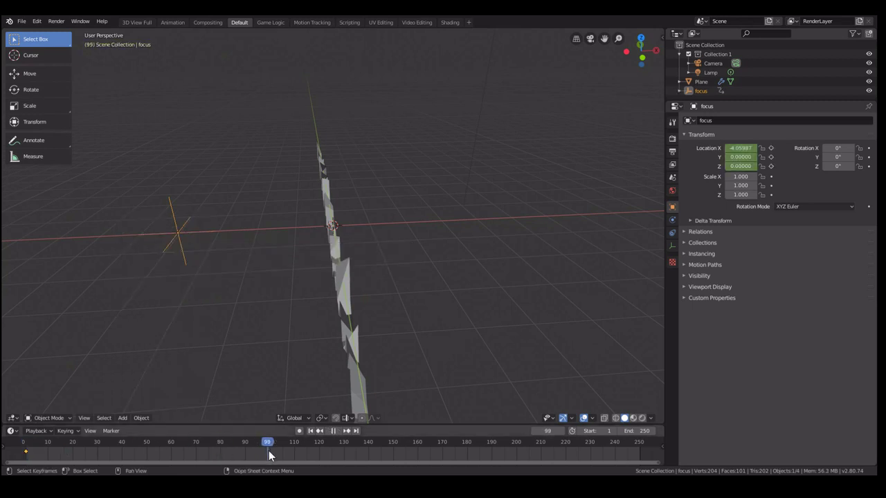
{"action": "key", "text": "space"}
{"action": "key", "text": "g"}
{"action": "key", "text": "x"}
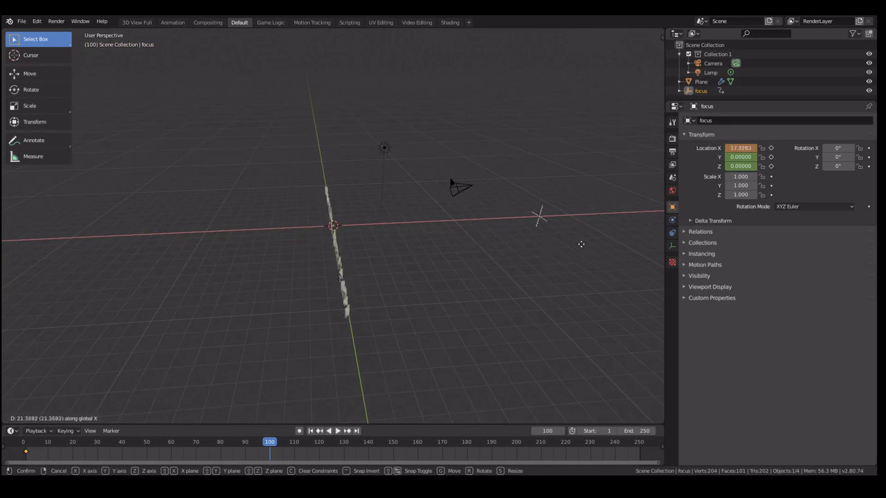
{"action": "left_click", "coordinate": [590, 242]}
{"action": "key", "text": "i"}
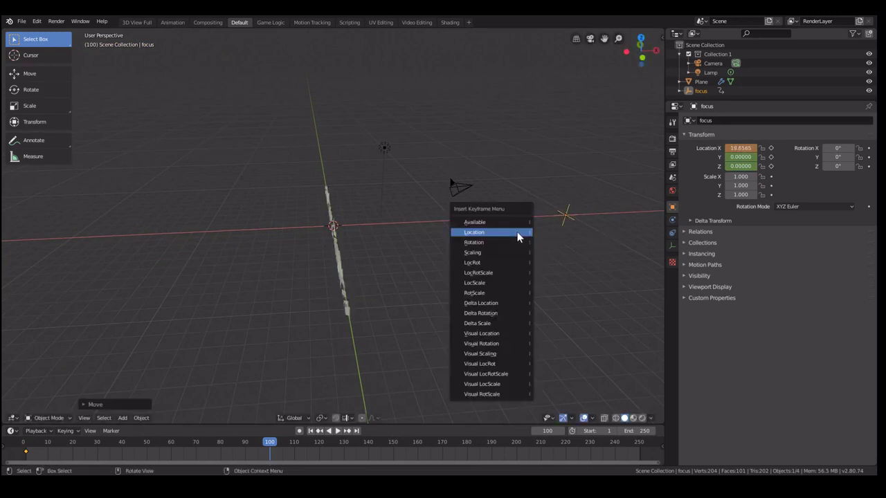
{"action": "left_click", "coordinate": [518, 233]}
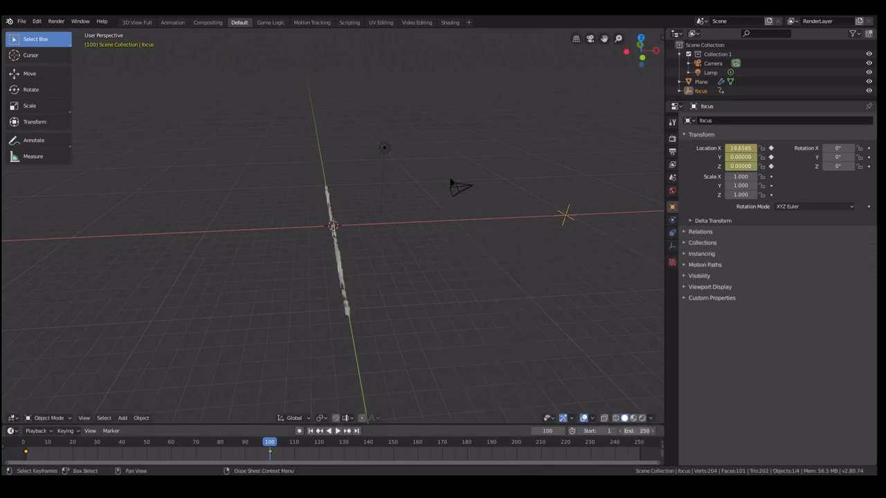
Set the animation end frame to 100 and play it back
{"action": "key", "text": "Return"}
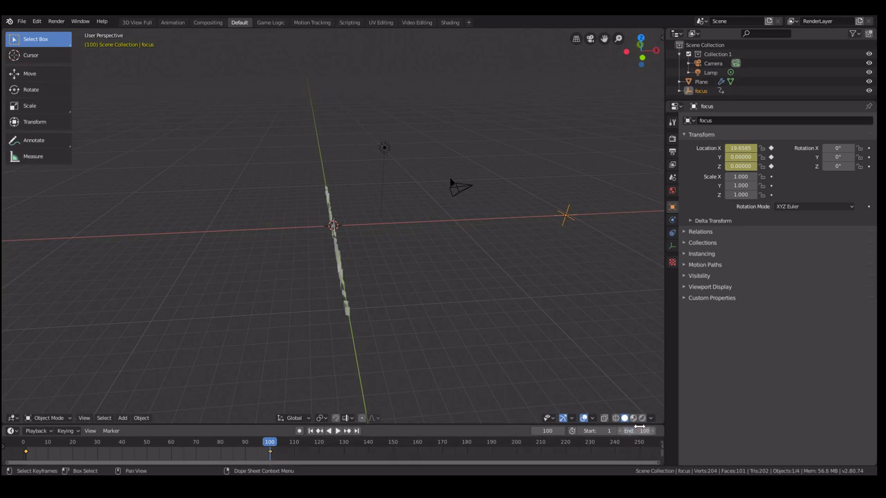
{"action": "key", "text": "space"}
{"action": "middle_click_drag", "start_coordinate": [482, 240], "coordinate": [348, 256]}
{"action": "scroll", "coordinate": [400, 218], "scroll_direction": "up", "scroll_amount": 5}
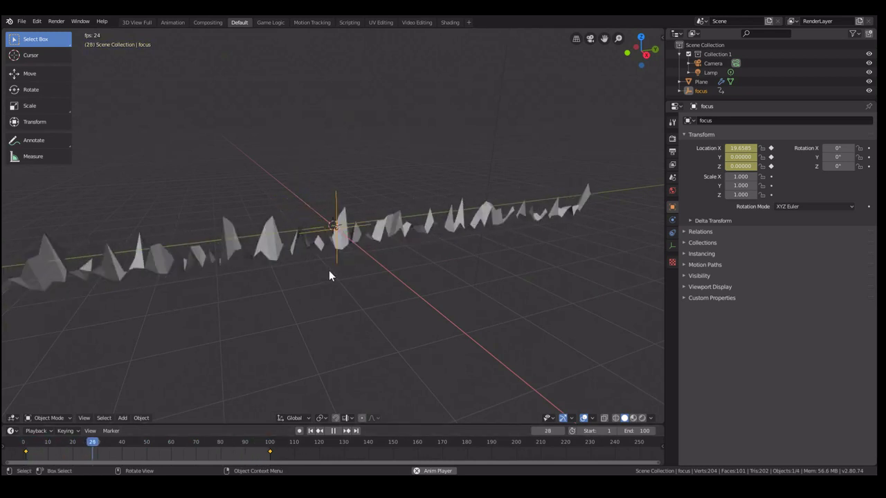
{"action": "key", "text": "a"}
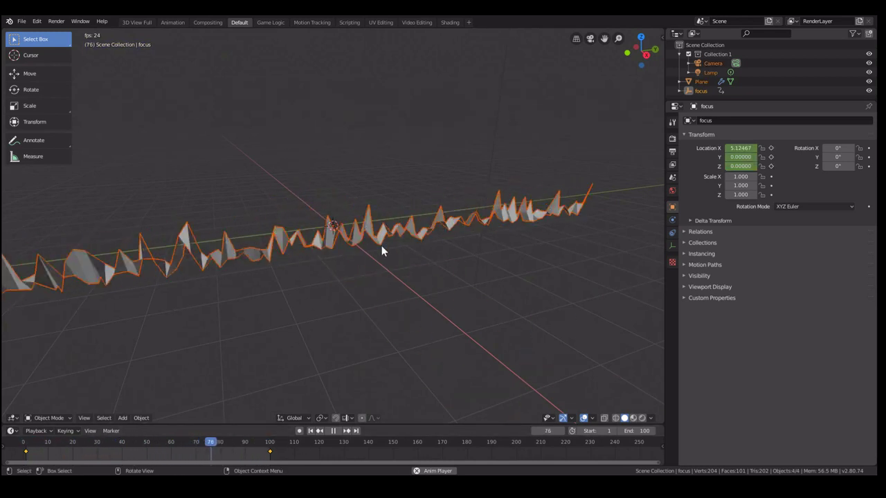
{"action": "key", "text": "space"}
{"action": "key", "text": "Right"}
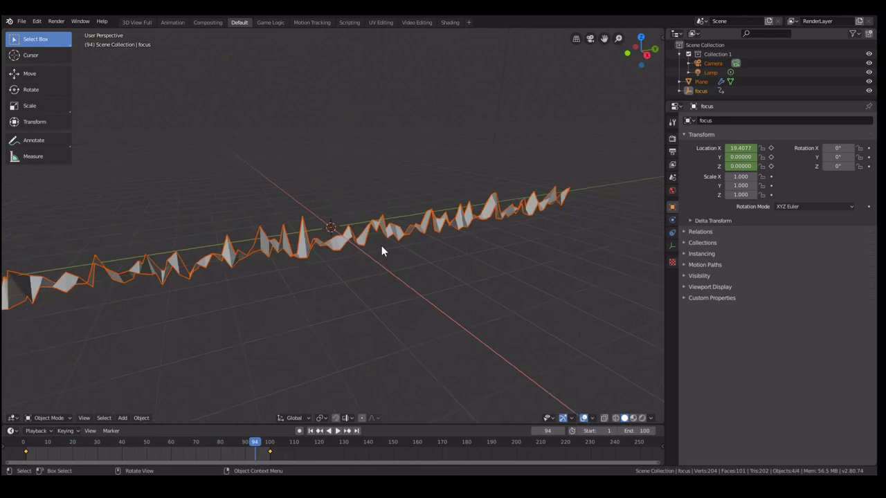
{"action": "key", "text": "KP_0"}
{"action": "key", "text": "Right"}
{"action": "key", "text": "Right"}
{"action": "key", "text": "Right"}
{"action": "key", "text": "Right"}
{"action": "key", "text": "Right"}
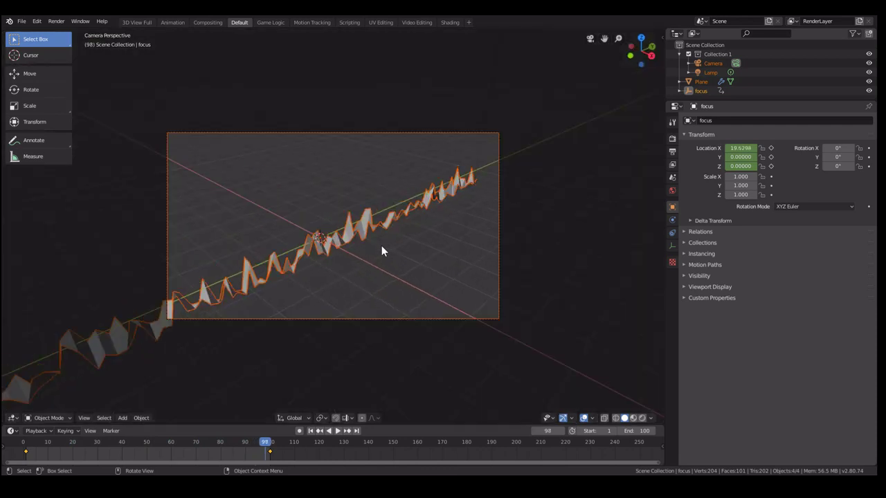
{"action": "key", "text": "shift+Left"}
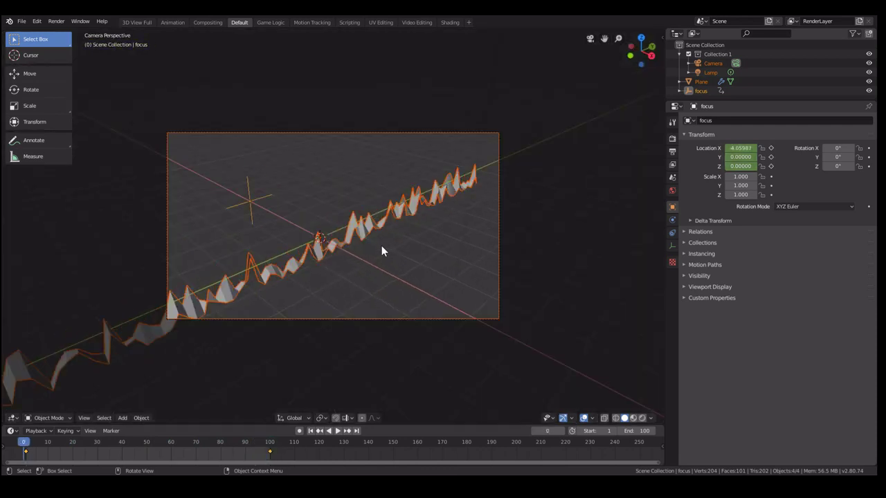
{"action": "middle_click_drag", "start_coordinate": [381, 245], "coordinate": [425, 297]}
Browse the focus empty's property tabs, then select the lightning plane
{"action": "middle_click_drag", "start_coordinate": [368, 309], "coordinate": [690, 279]}
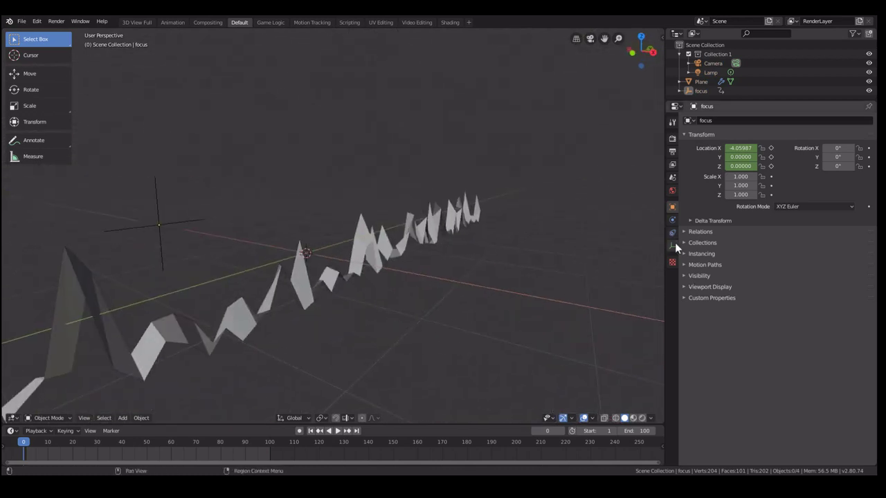
{"action": "left_click", "coordinate": [674, 245]}
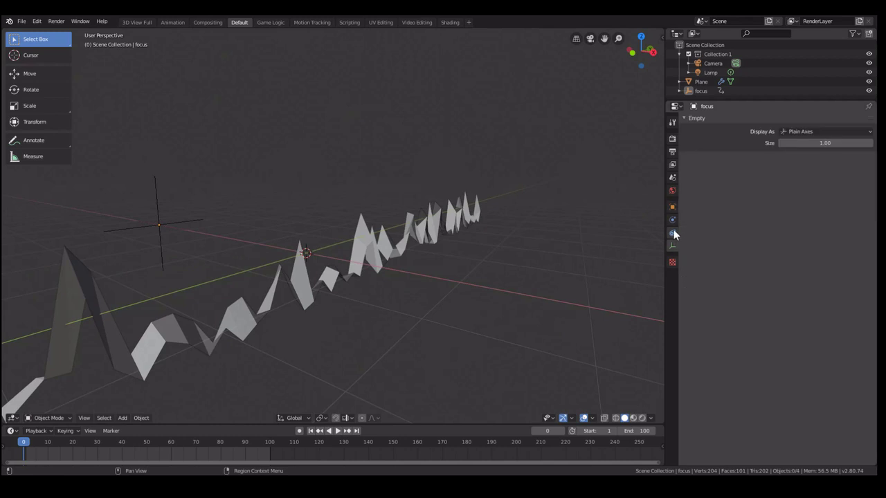
{"action": "left_click", "coordinate": [671, 221]}
{"action": "left_click", "coordinate": [671, 222]}
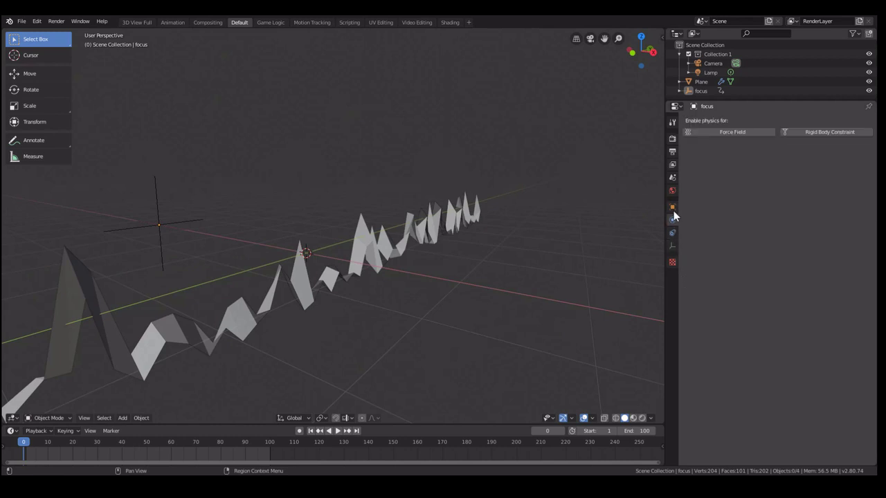
{"action": "left_click", "coordinate": [419, 239]}
Add a Solidify modifier with Thickness 0.0130 and play the animation
{"action": "left_click", "coordinate": [672, 220]}
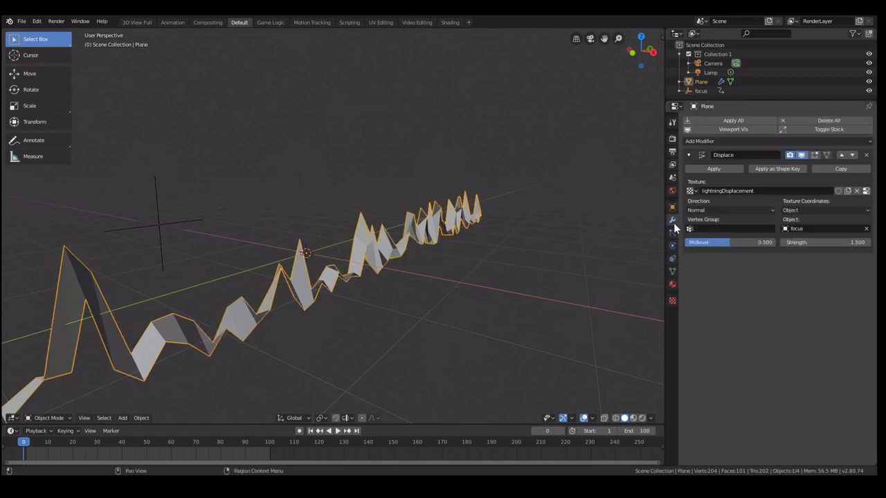
{"action": "left_click", "coordinate": [771, 141]}
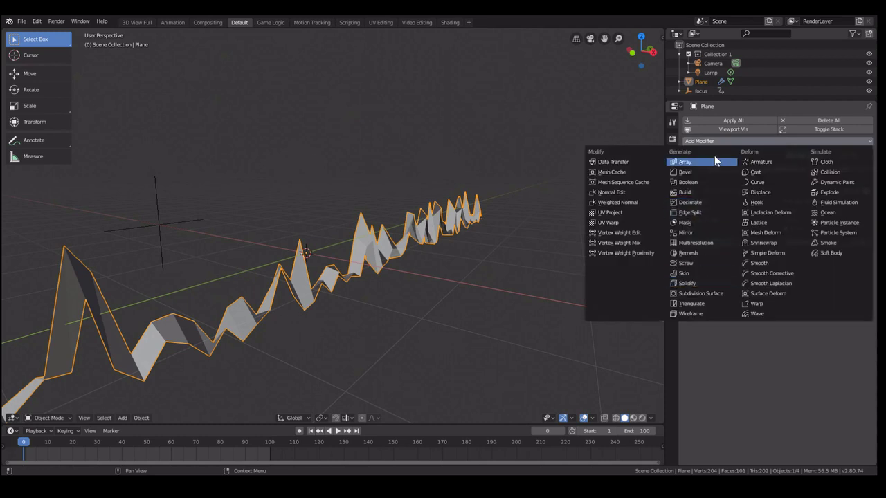
{"action": "left_click", "coordinate": [689, 283]}
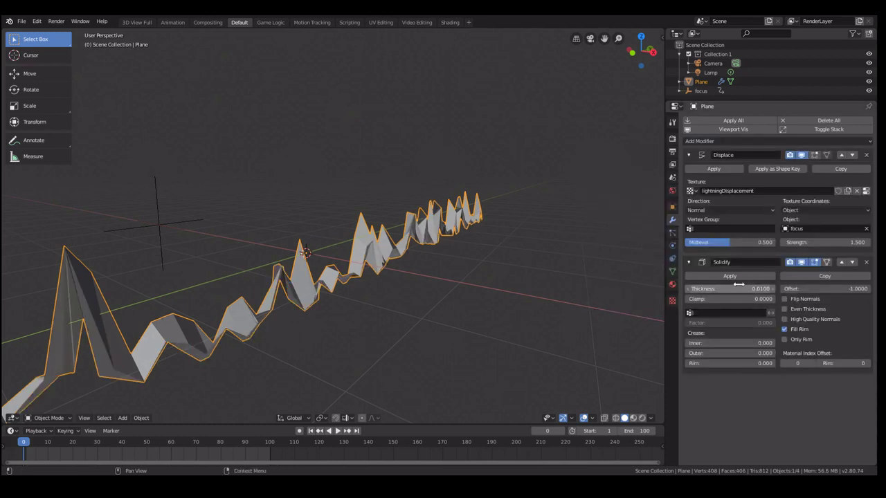
{"action": "mouse_move", "coordinate": [730, 289]}
{"action": "left_mouse_down"}
{"action": "mouse_move", "coordinate": [751, 289]}
{"action": "mouse_move", "coordinate": [737, 289]}
{"action": "left_mouse_up"}
{"action": "middle_click_drag", "start_coordinate": [386, 303], "coordinate": [255, 263]}
{"action": "key", "text": "space"}
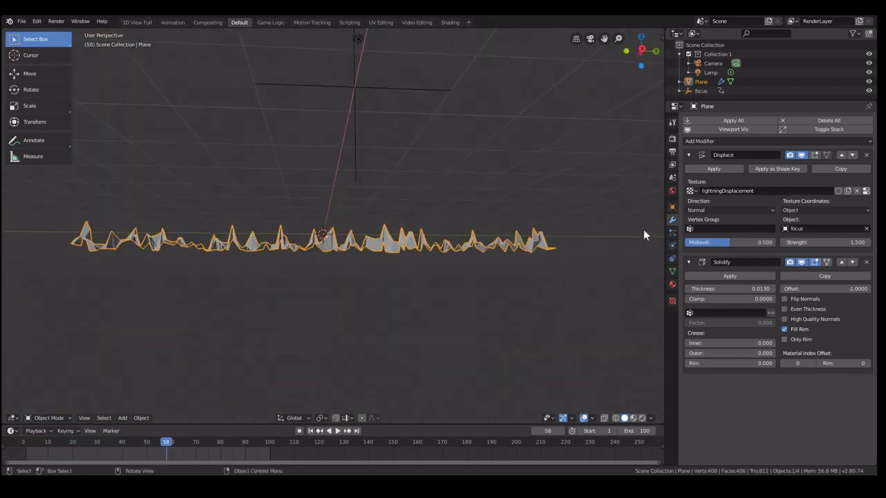
Create a new material for the plane named lightning
{"action": "left_click", "coordinate": [672, 235]}
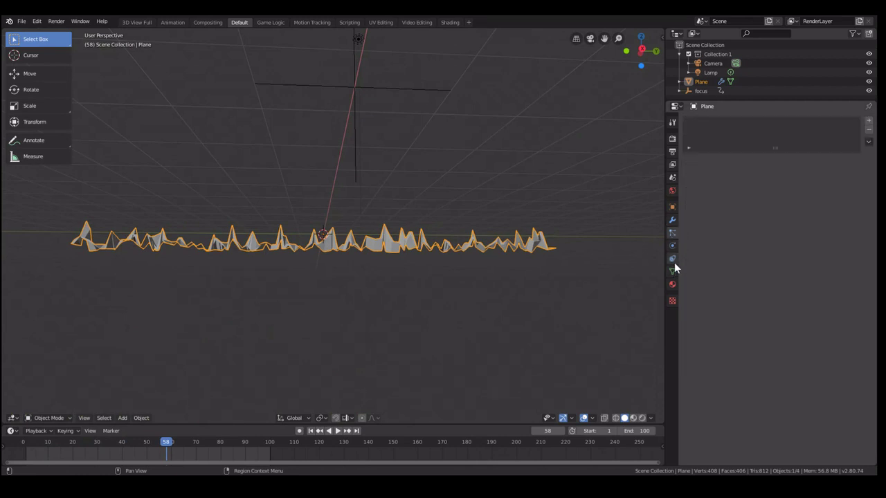
{"action": "left_click", "coordinate": [673, 281]}
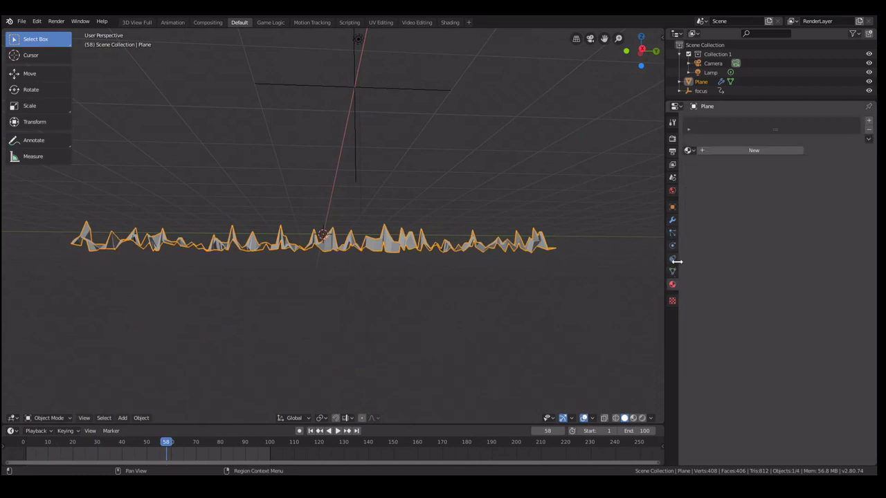
{"action": "left_click", "coordinate": [735, 151]}
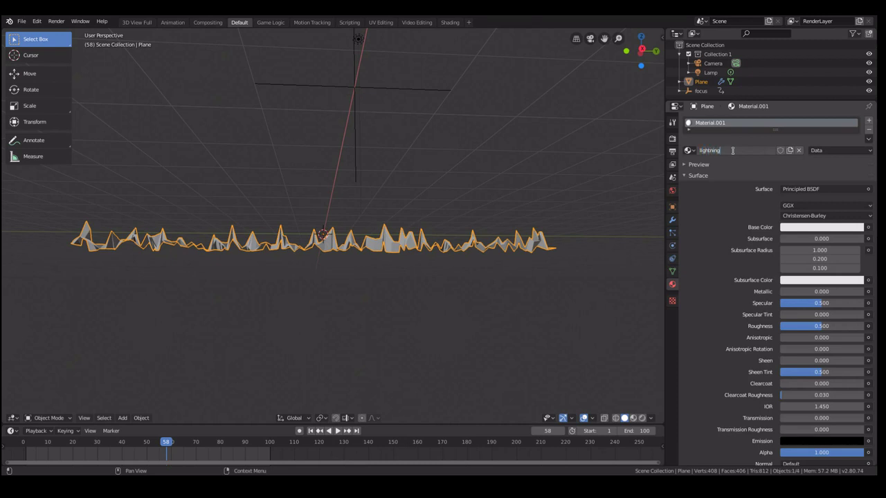
{"action": "key", "text": "Return"}
Make the material an Emission shader in pink at strength 5.000
{"action": "left_click", "coordinate": [831, 189]}
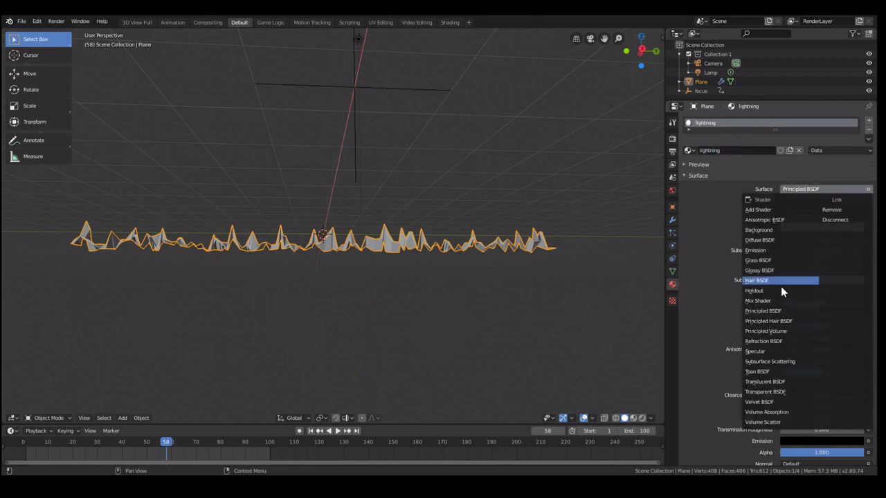
{"action": "left_click", "coordinate": [773, 249]}
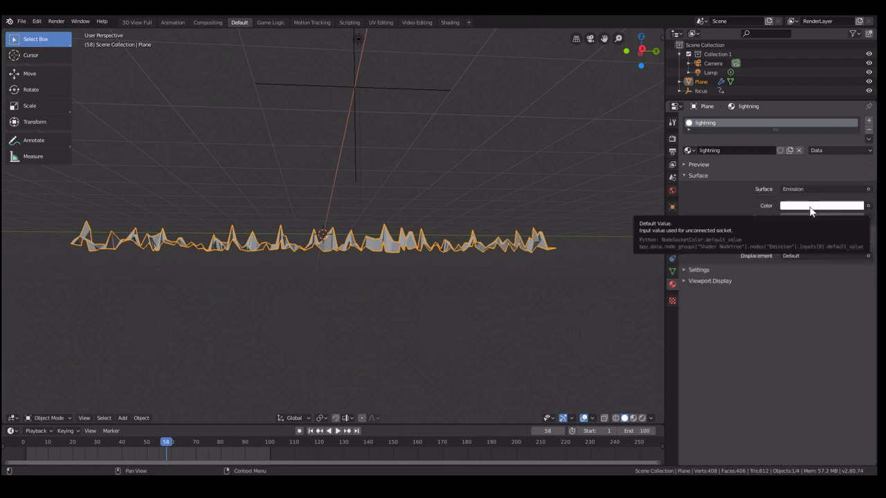
{"action": "left_click", "coordinate": [812, 205]}
{"action": "left_click", "coordinate": [813, 142]}
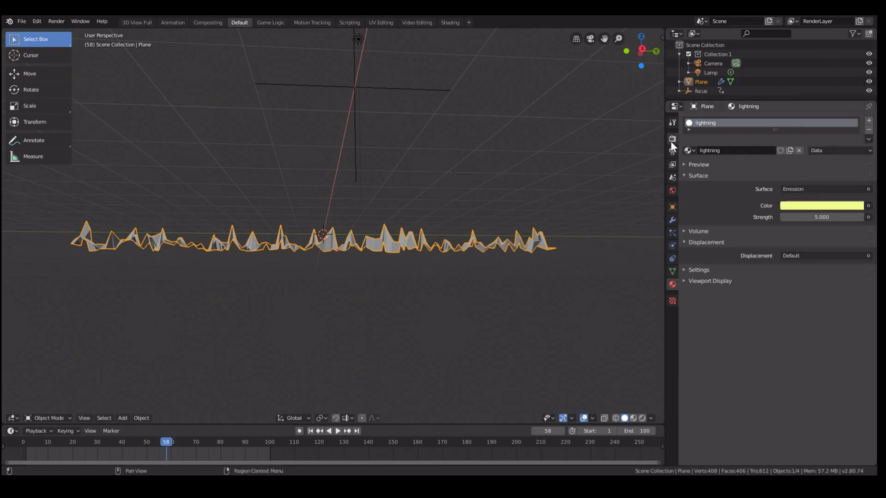
{"action": "left_click", "coordinate": [806, 206]}
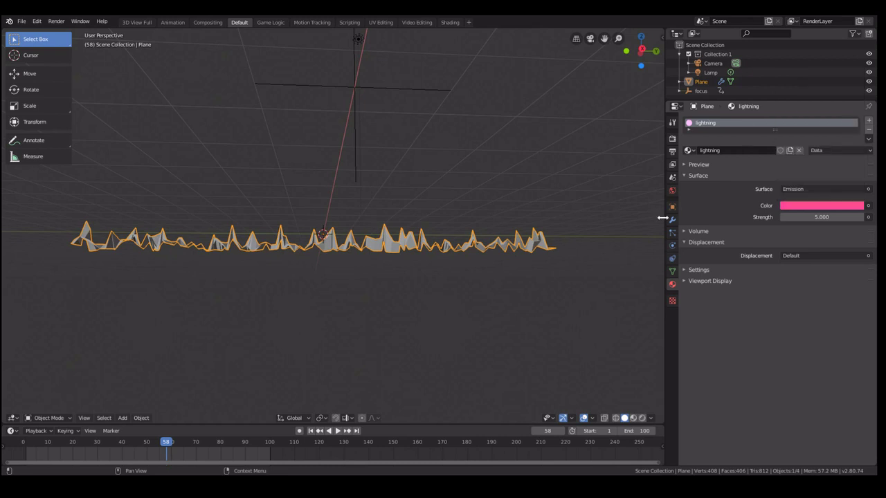
Switch the render engine to Eevee and enable Bloom
{"action": "left_click", "coordinate": [672, 138]}
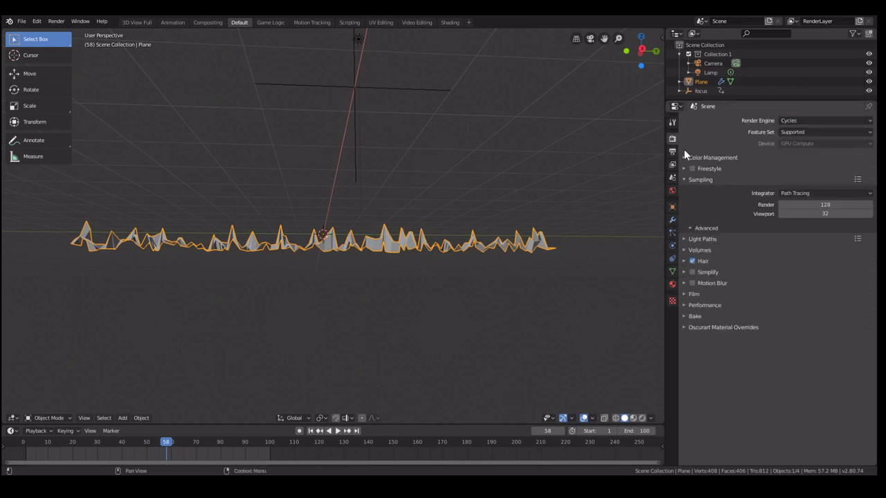
{"action": "left_click", "coordinate": [792, 121]}
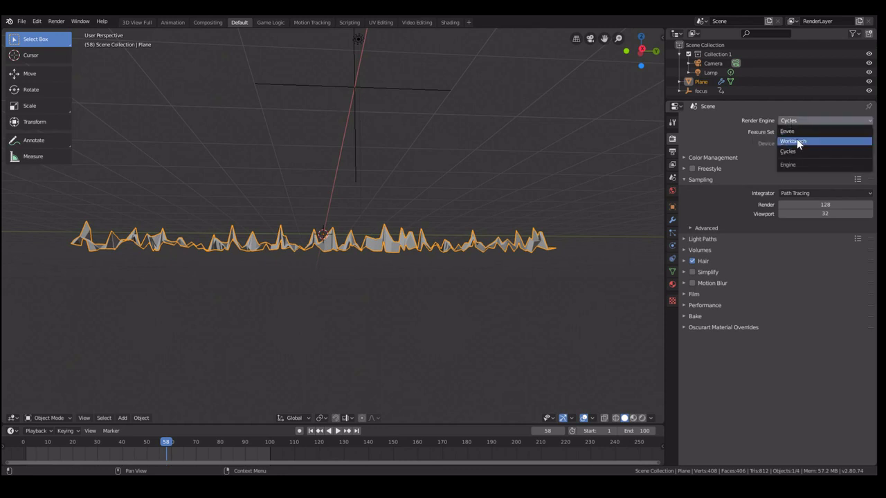
{"action": "left_click", "coordinate": [796, 134]}
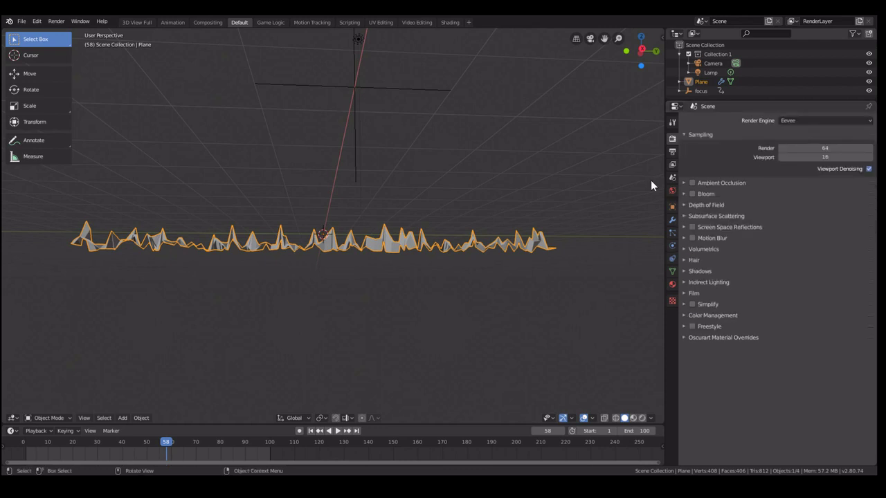
{"action": "left_click", "coordinate": [692, 194]}
{"action": "key", "text": "z"}
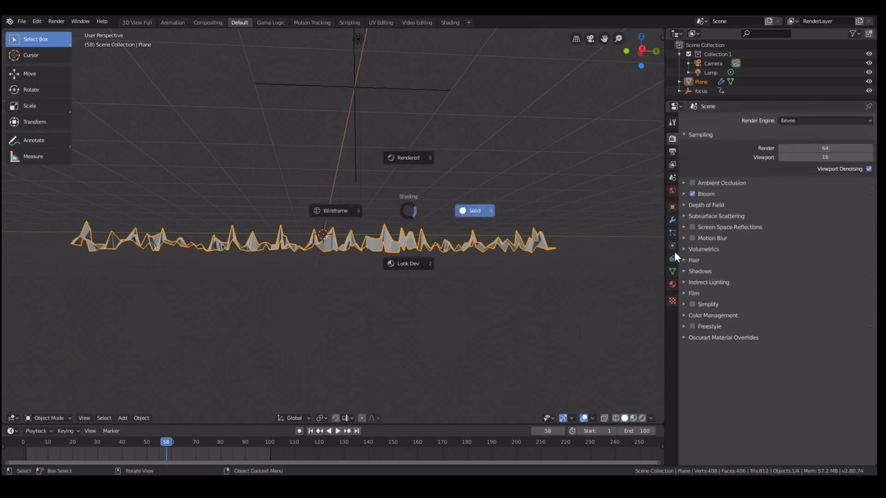
{"action": "left_click", "coordinate": [698, 197]}
{"action": "left_click", "coordinate": [689, 198]}
{"action": "left_click", "coordinate": [691, 194]}
Switch the viewport to rendered shading, orbit the wave, and re-enable Bloom so it glows pink
{"action": "key", "text": "z"}
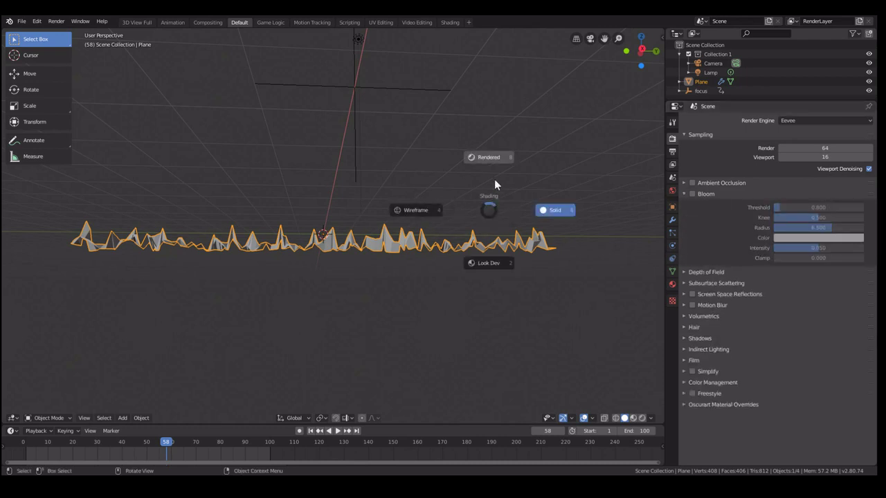
{"action": "left_click", "coordinate": [492, 159]}
{"action": "middle_click_drag", "start_coordinate": [387, 263], "coordinate": [677, 193]}
{"action": "left_click", "coordinate": [692, 194]}
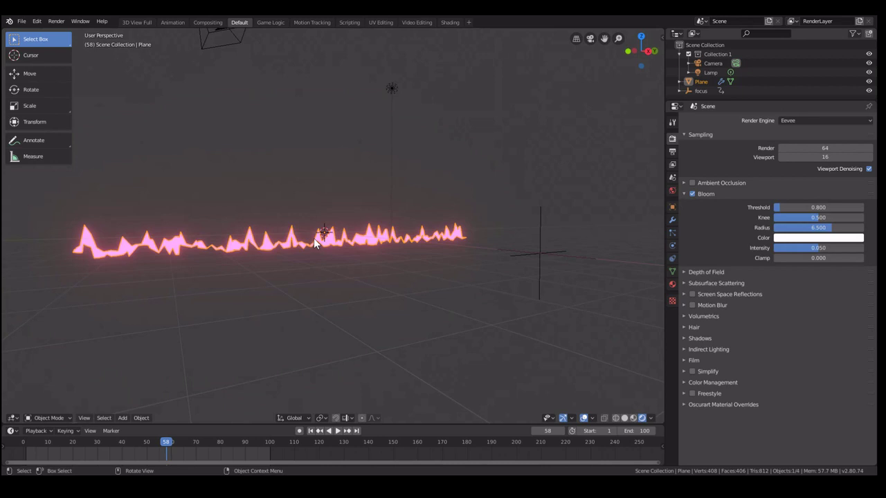
Rewind to the start, saturate the emission pink and raise its strength to 14.600
{"action": "middle_click_drag", "start_coordinate": [415, 256], "coordinate": [292, 254]}
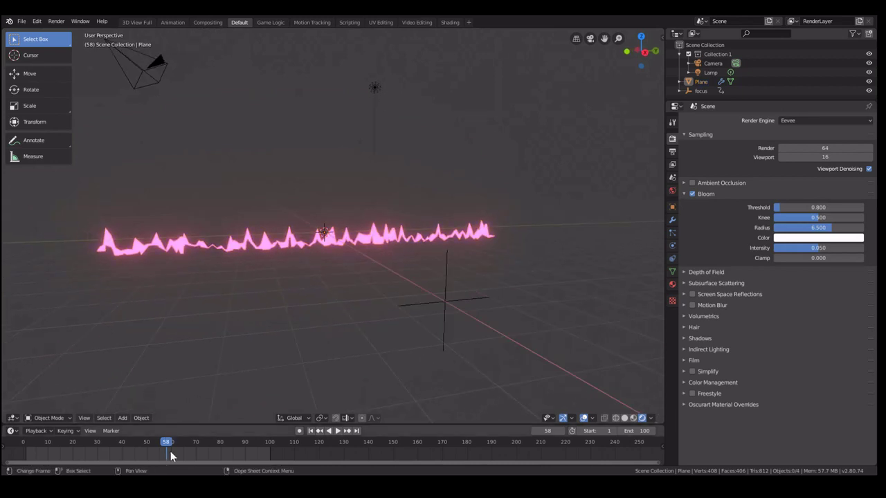
{"action": "left_click_drag", "start_coordinate": [170, 451], "coordinate": [25, 438]}
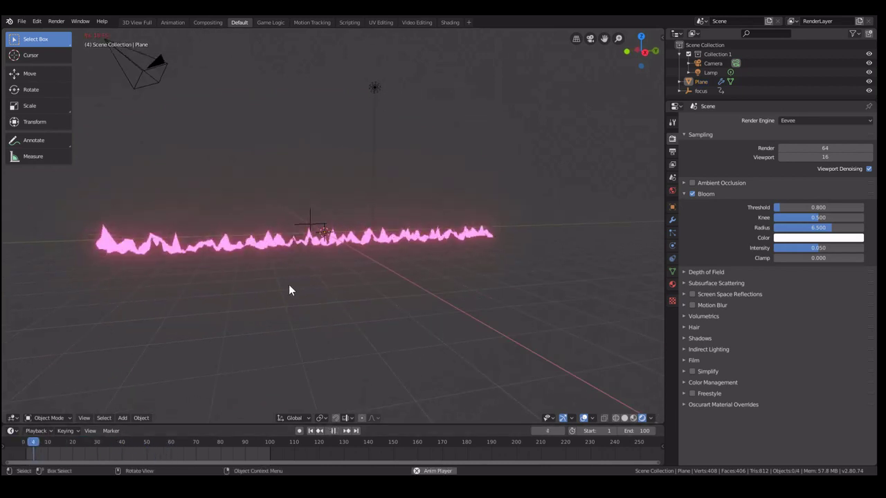
{"action": "key", "text": "space"}
{"action": "left_click", "coordinate": [673, 285]}
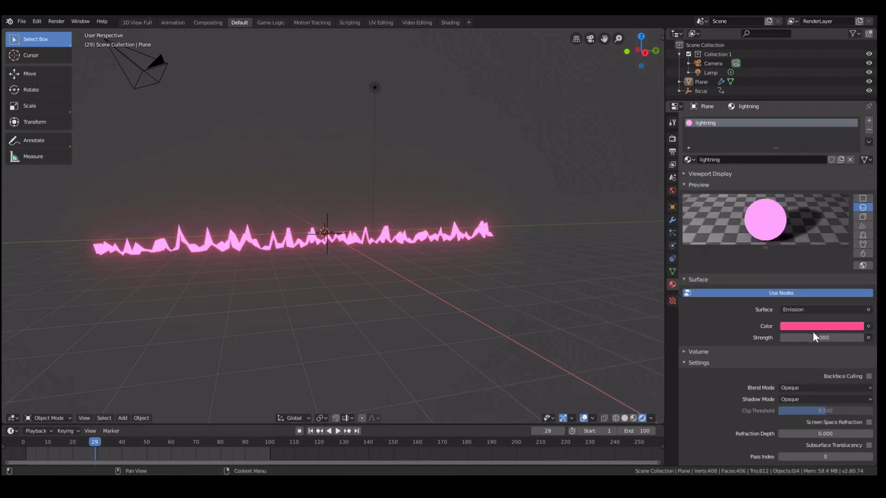
{"action": "left_click", "coordinate": [816, 326]}
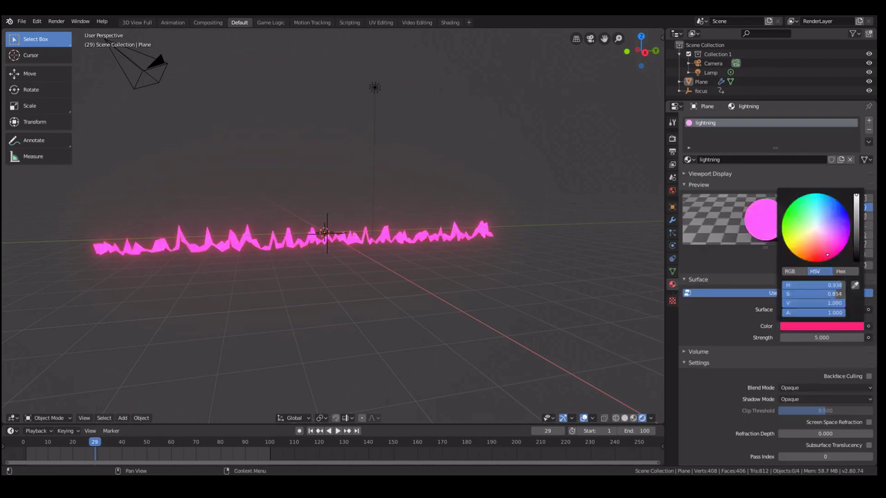
{"action": "left_click_drag", "start_coordinate": [830, 257], "coordinate": [839, 254]}
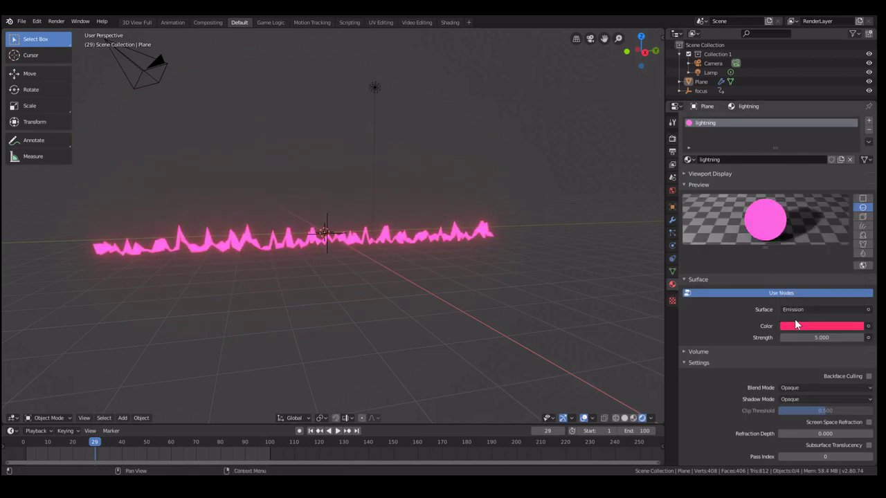
{"action": "left_click_drag", "start_coordinate": [824, 337], "coordinate": [858, 337]}
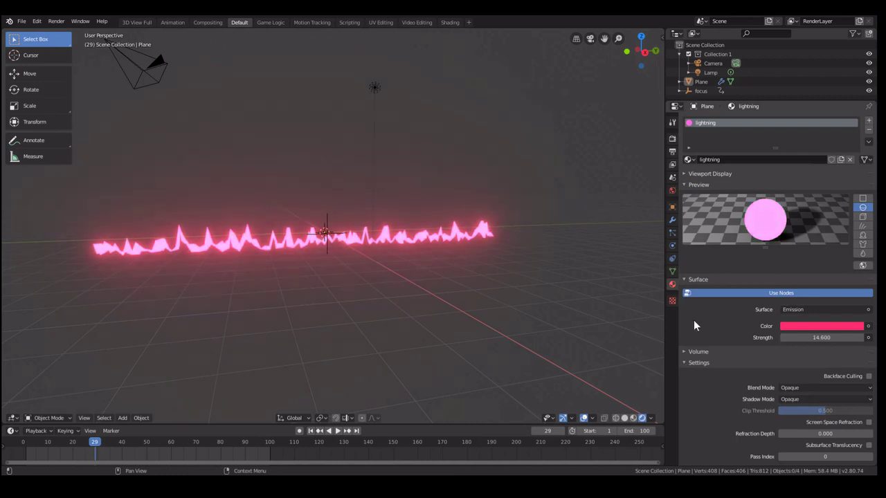
Play the brighter glowing animation and view it through the scene camera
{"action": "key", "text": "space"}
{"action": "scroll", "coordinate": [358, 305], "scroll_direction": "up", "scroll_amount": 8}
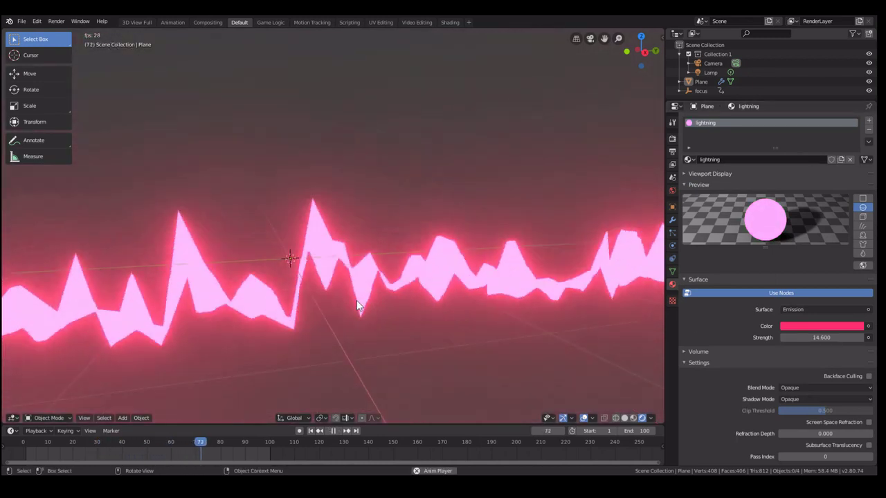
{"action": "scroll", "coordinate": [356, 303], "scroll_direction": "down", "scroll_amount": 10}
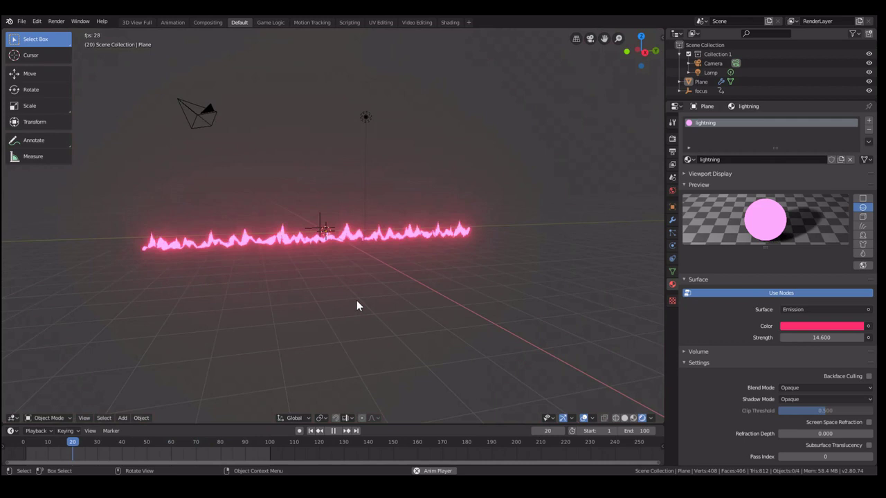
{"action": "scroll", "coordinate": [358, 302], "scroll_direction": "up", "scroll_amount": 8}
{"action": "scroll", "coordinate": [357, 302], "scroll_direction": "down", "scroll_amount": 8}
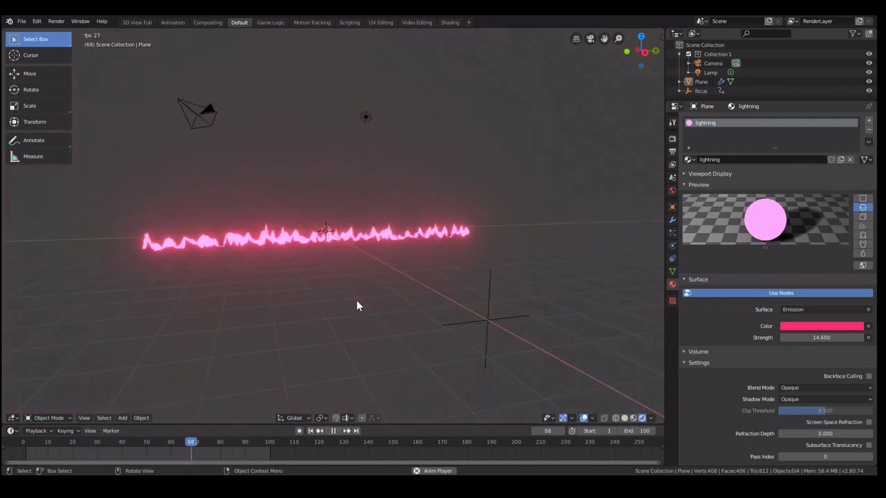
{"action": "scroll", "coordinate": [314, 261], "scroll_direction": "up", "scroll_amount": 8}
{"action": "scroll", "coordinate": [314, 261], "scroll_direction": "down", "scroll_amount": 8}
{"action": "key", "text": "KP_0"}
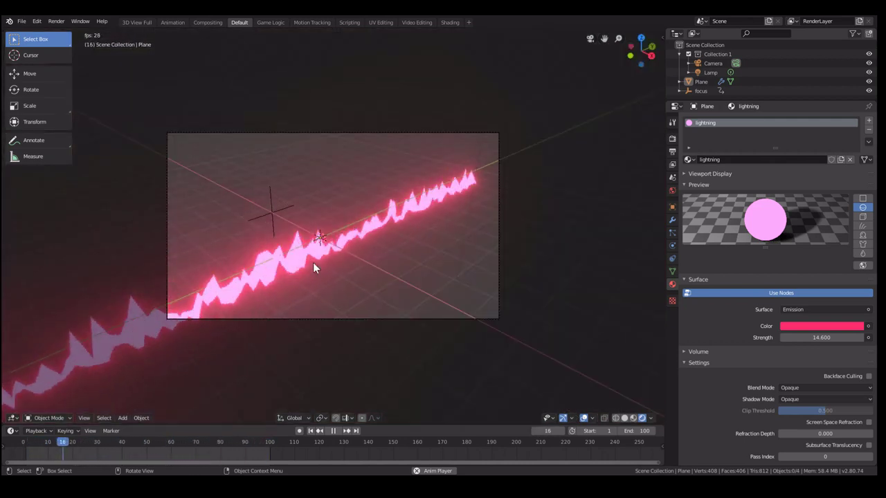
{"action": "middle_click_drag", "start_coordinate": [340, 263], "coordinate": [321, 244]}
Check front and side views, then move the camera to centre the wave in its frame
{"action": "key", "text": "KP_1"}
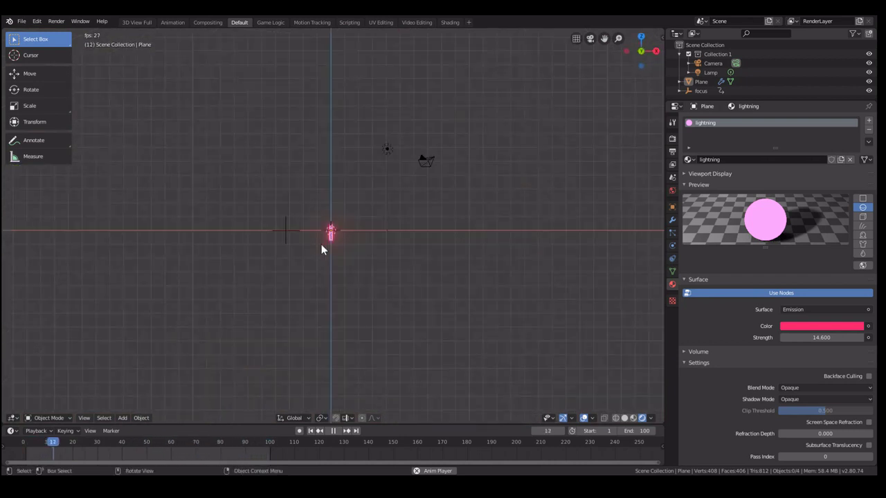
{"action": "key", "text": "ctrl+KP_3"}
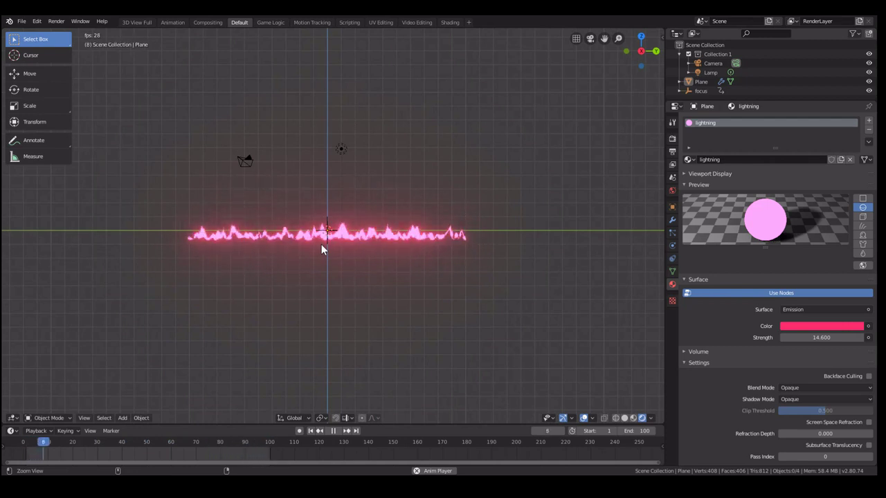
{"action": "key", "text": "KP_0"}
{"action": "left_click", "coordinate": [498, 209]}
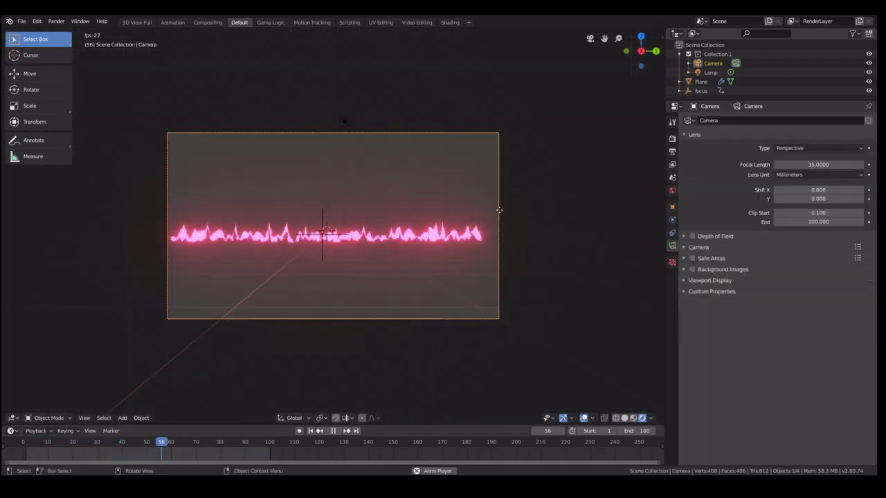
{"action": "key", "text": "g"}
{"action": "left_click", "coordinate": [472, 238]}
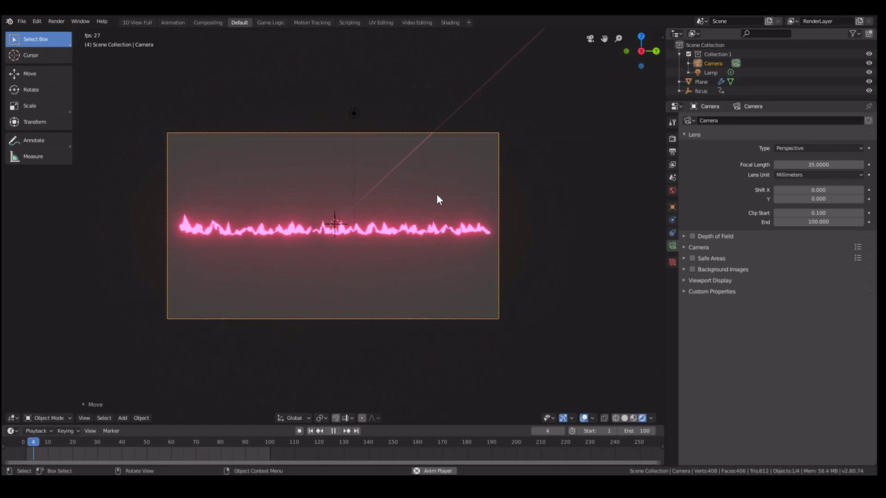
Fit the camera frame to the viewport and zoom to check the framing
{"action": "key", "text": "Home"}
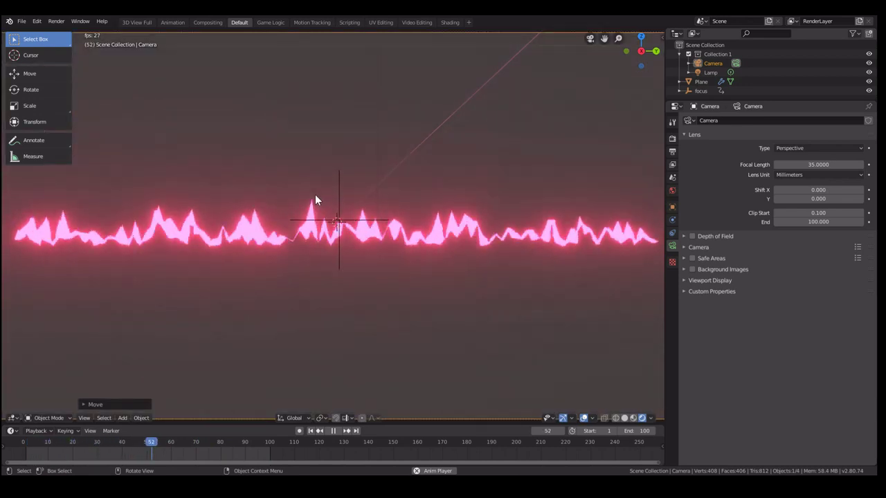
{"action": "scroll", "coordinate": [312, 204], "scroll_direction": "down", "scroll_amount": 3}
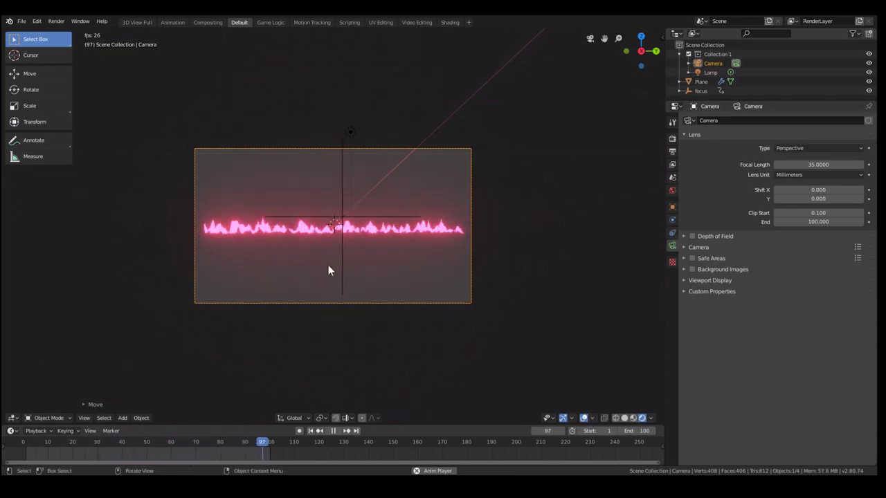
{"action": "scroll", "coordinate": [328, 270], "scroll_direction": "up", "scroll_amount": 3}
{"action": "scroll", "coordinate": [329, 270], "scroll_direction": "down", "scroll_amount": 3}
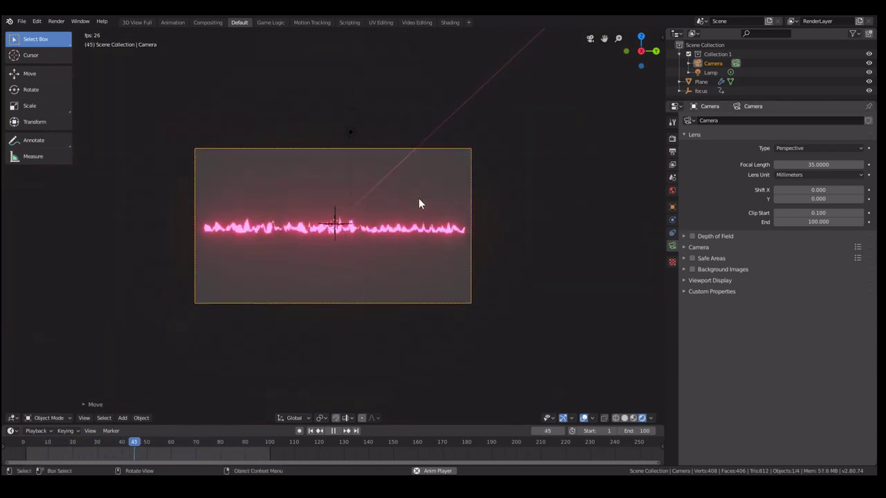
{"action": "scroll", "coordinate": [419, 203], "scroll_direction": "up", "scroll_amount": 5}
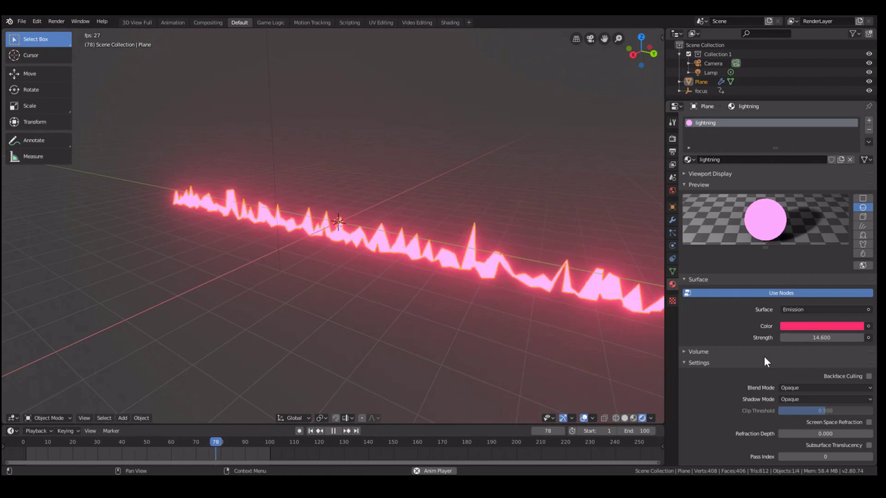
Change the emission colour to a paler pink (saturation 0.473) and scrub back to frame 1
{"action": "middle_click_drag", "start_coordinate": [378, 315], "coordinate": [238, 303]}
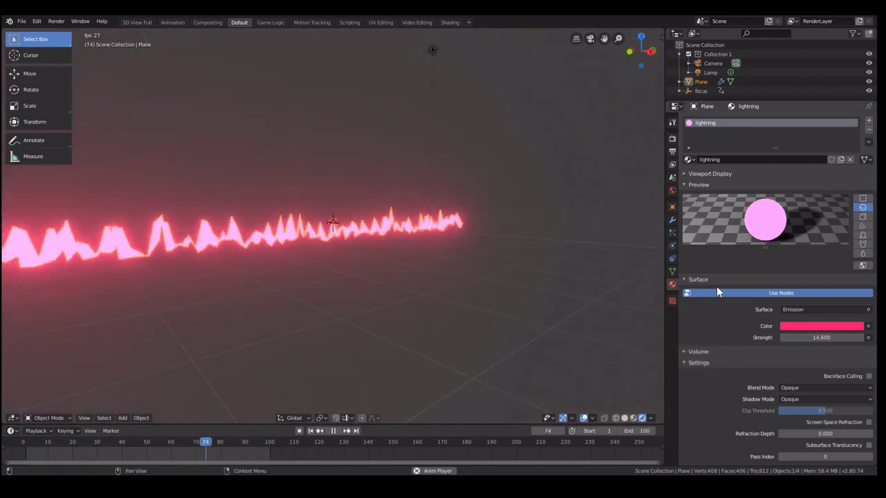
{"action": "middle_click_drag", "start_coordinate": [475, 251], "coordinate": [353, 263]}
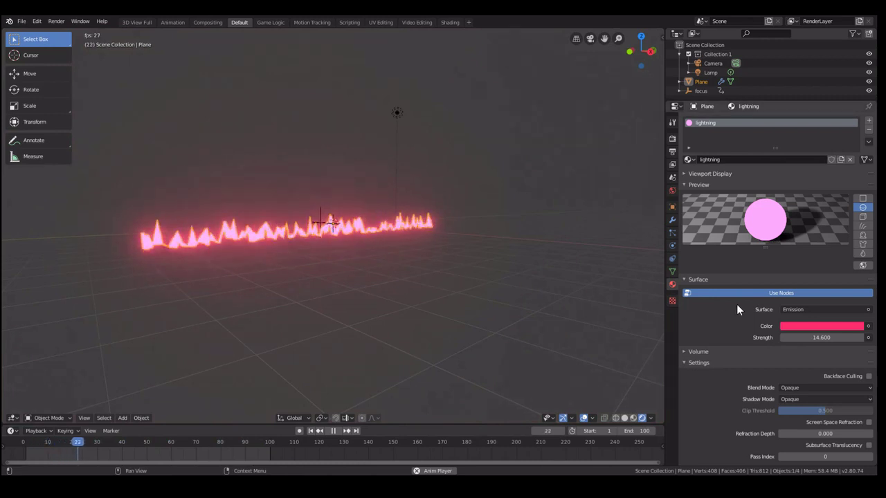
{"action": "left_click", "coordinate": [805, 328]}
{"action": "left_click", "coordinate": [827, 240]}
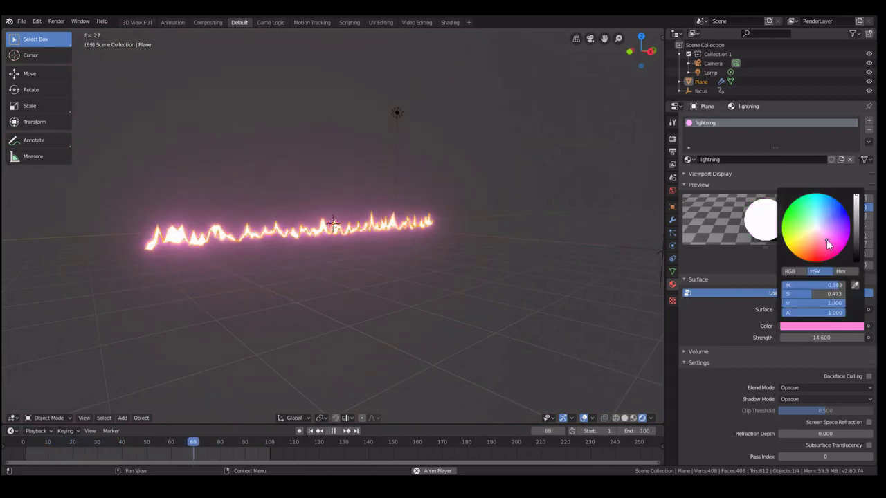
{"action": "middle_click_drag", "start_coordinate": [377, 253], "coordinate": [415, 318]}
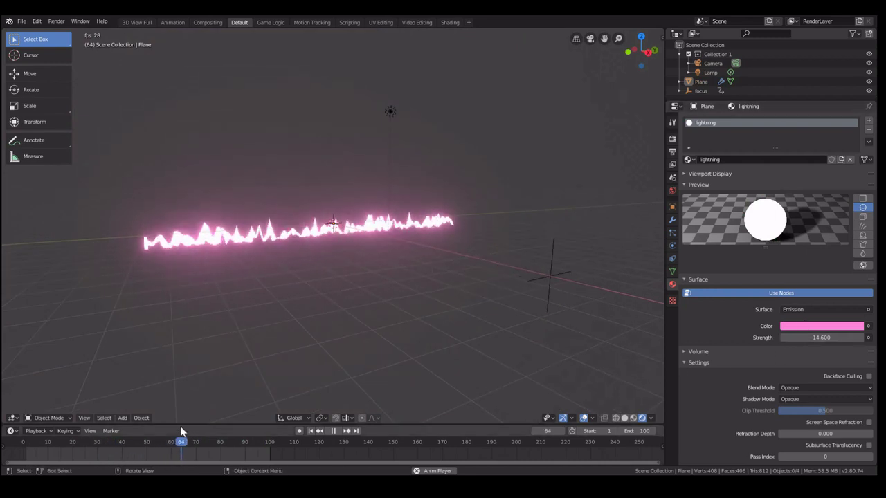
{"action": "left_click_drag", "start_coordinate": [182, 443], "coordinate": [26, 443]}
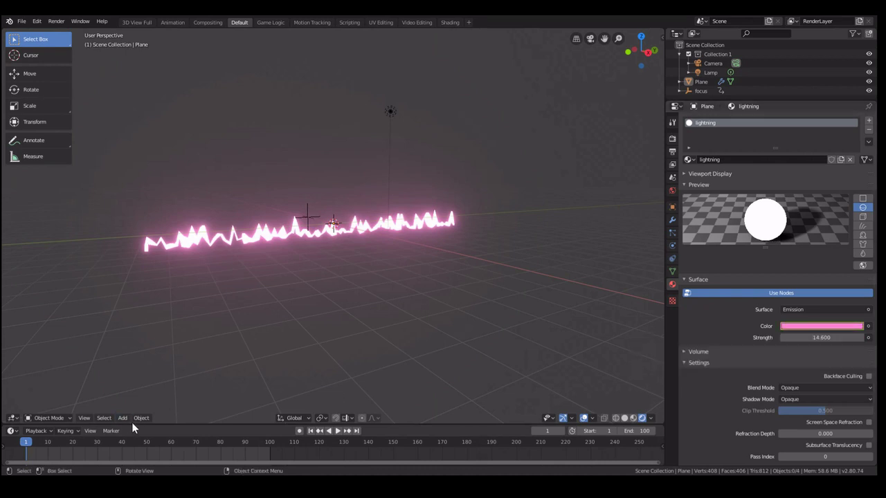
Set the emission colour to orange at frame 20 and yellow at frame 40
{"action": "left_click", "coordinate": [72, 442]}
{"action": "left_click", "coordinate": [797, 326]}
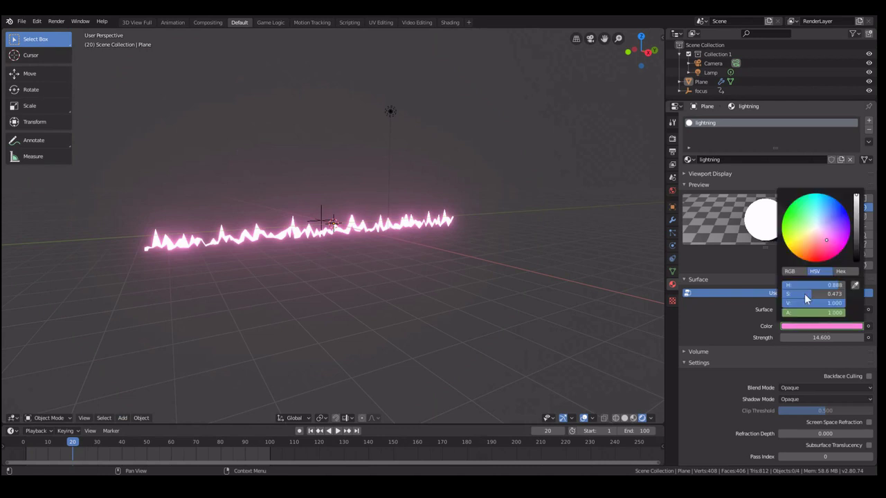
{"action": "left_click_drag", "start_coordinate": [828, 245], "coordinate": [803, 259]}
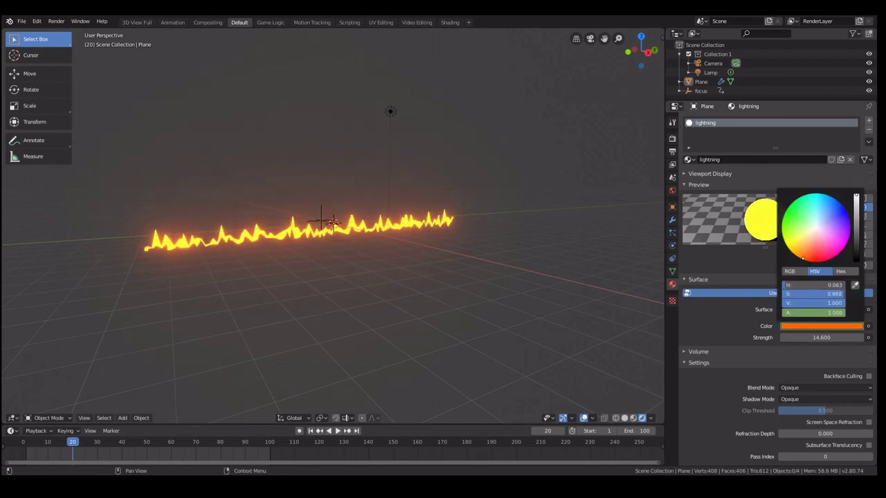
{"action": "left_click", "coordinate": [122, 442]}
{"action": "left_click", "coordinate": [826, 329]}
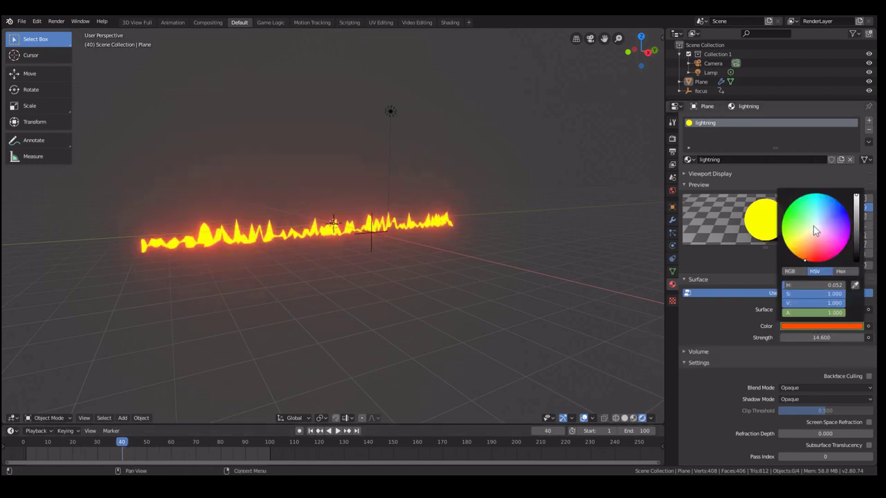
{"action": "left_click_drag", "start_coordinate": [813, 226], "coordinate": [797, 237]}
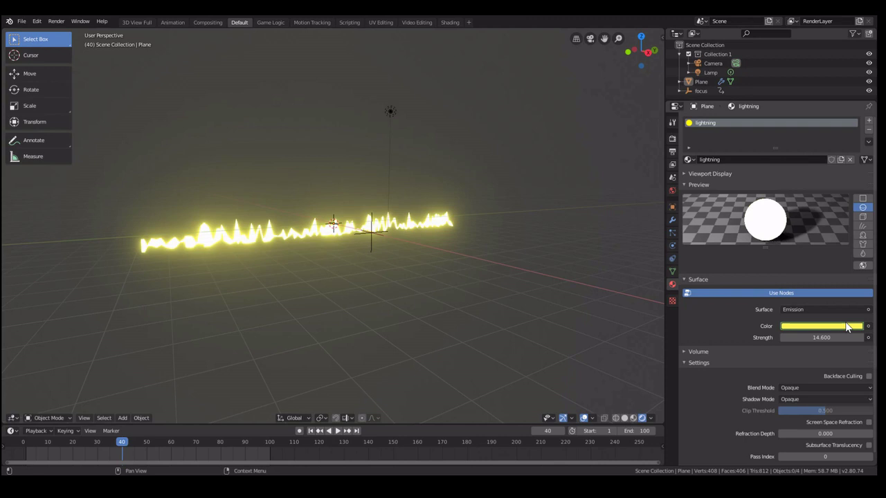
Set the emission colour to green at frame 60 and blue-violet at frame 80, then preview back to frame 1
{"action": "left_click", "coordinate": [171, 443]}
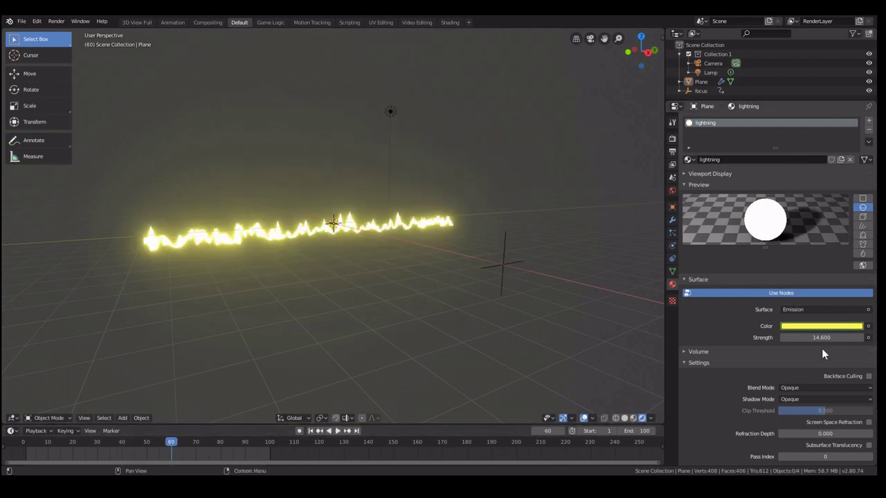
{"action": "left_click", "coordinate": [816, 327]}
{"action": "left_click_drag", "start_coordinate": [815, 209], "coordinate": [801, 215]}
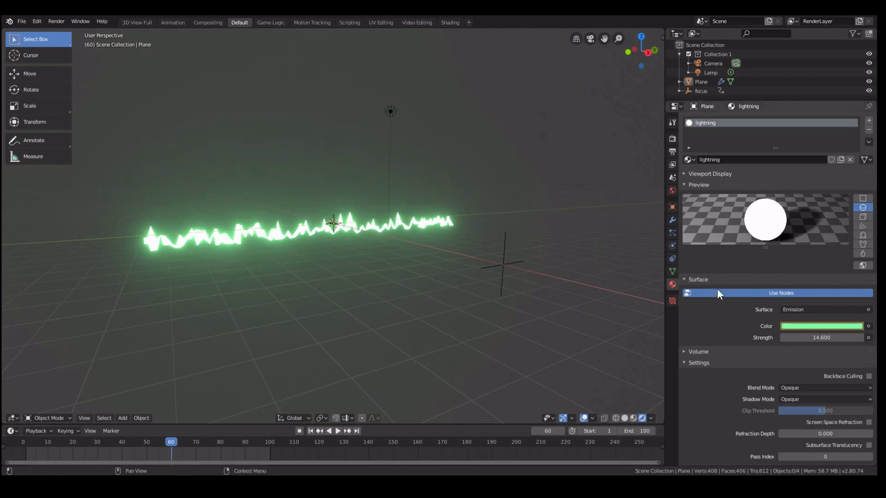
{"action": "left_click", "coordinate": [222, 445]}
{"action": "left_click", "coordinate": [834, 326]}
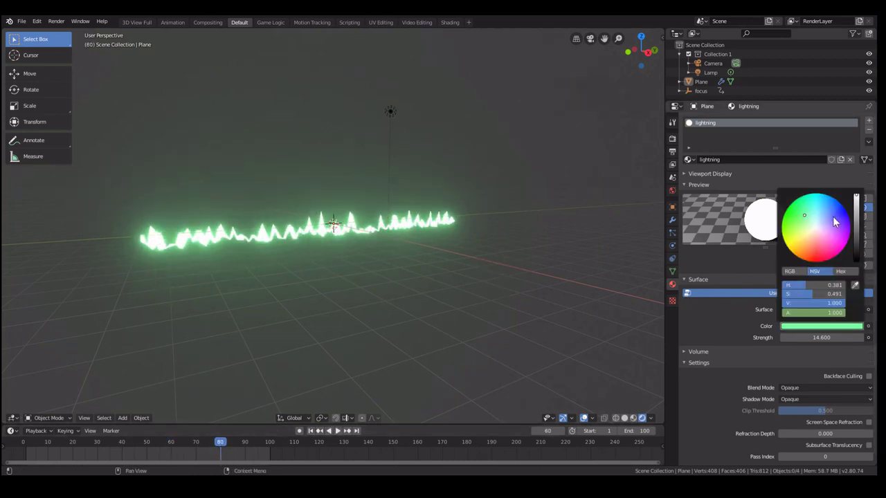
{"action": "left_click", "coordinate": [832, 219]}
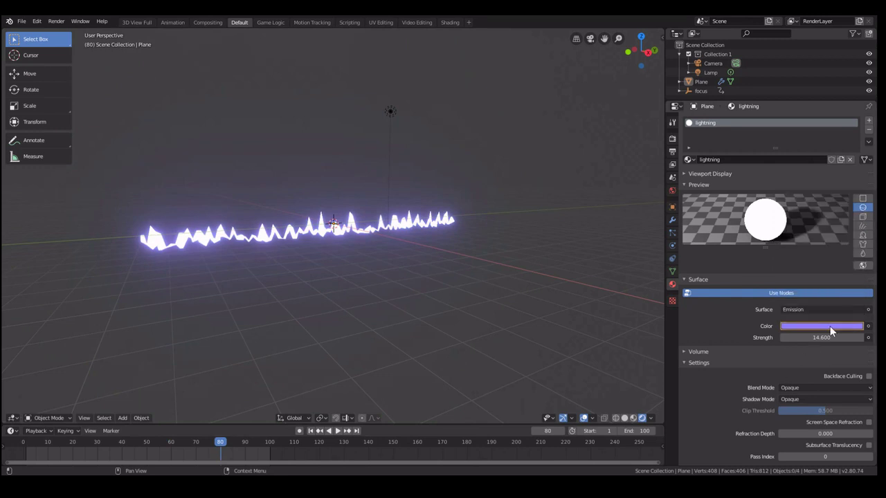
{"action": "left_click", "coordinate": [271, 443]}
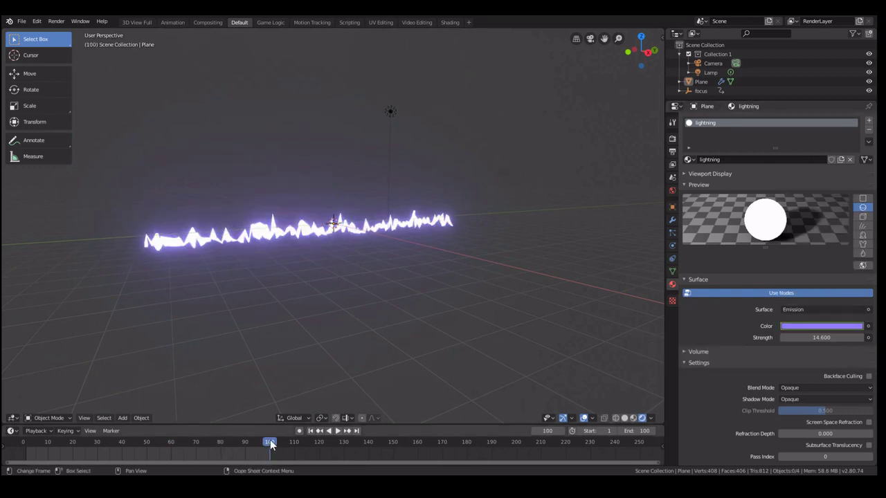
{"action": "left_click_drag", "start_coordinate": [270, 443], "coordinate": [26, 444]}
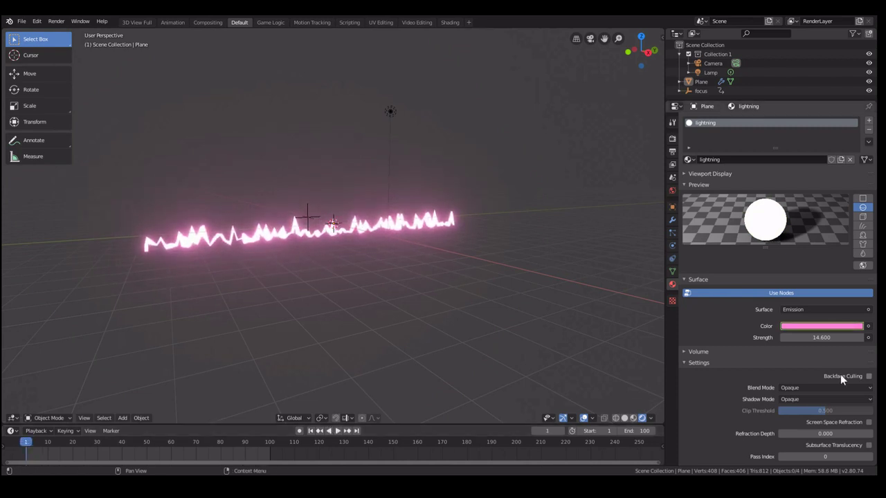
Read the frame-1 pink's hex code FF86D8 in the colour picker
{"action": "left_click", "coordinate": [814, 328]}
{"action": "left_click", "coordinate": [842, 271]}
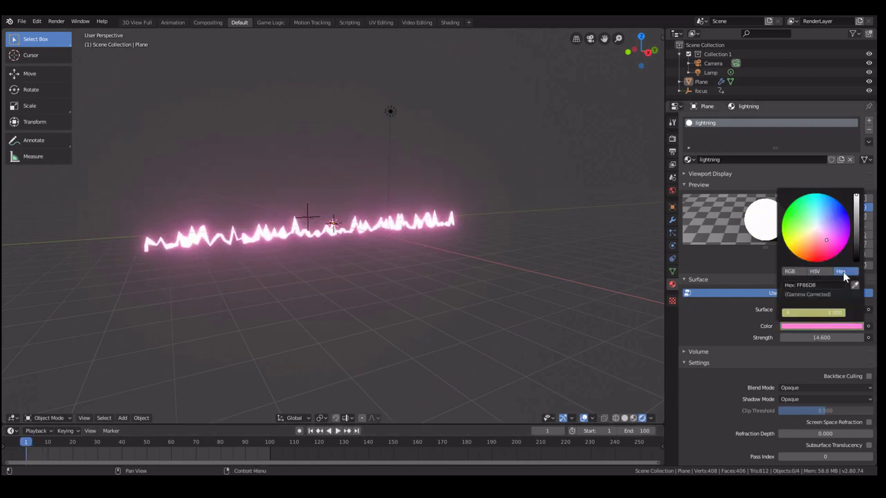
{"action": "left_click", "coordinate": [824, 272]}
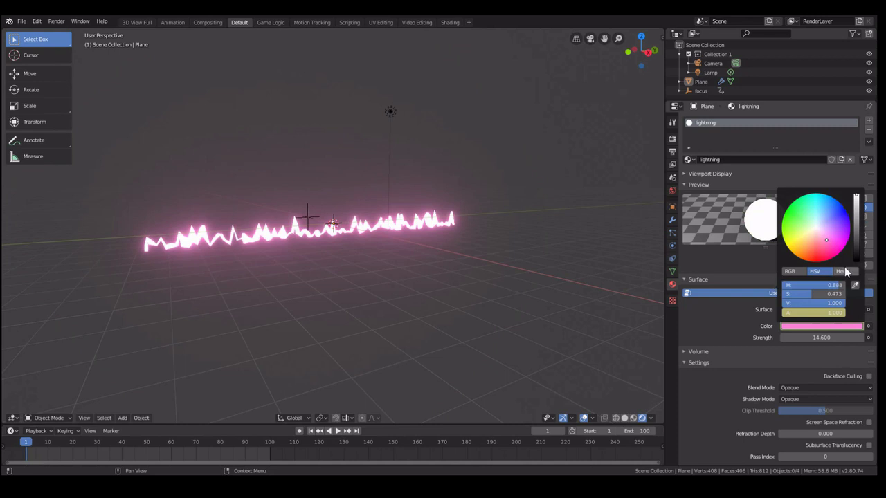
{"action": "left_click", "coordinate": [843, 271]}
{"action": "left_click", "coordinate": [828, 285]}
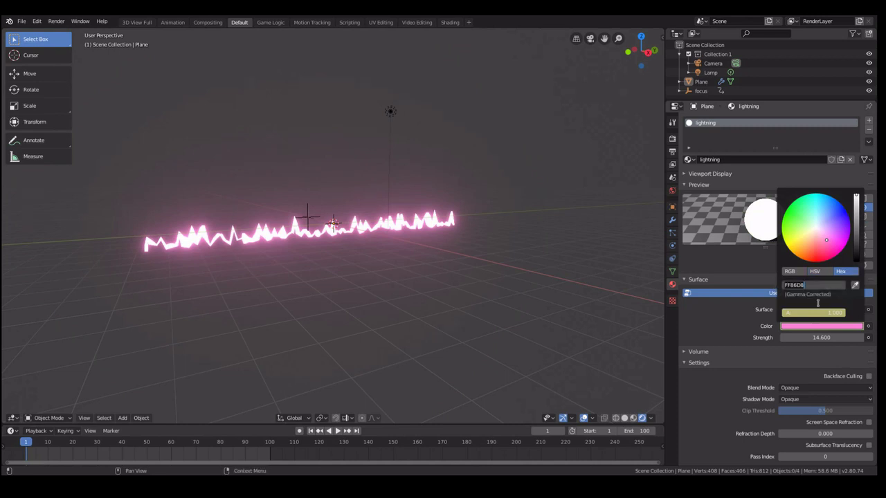
Give frame 100 the hex colour FF86D8, then rewind and play the animation
{"action": "left_click", "coordinate": [269, 447]}
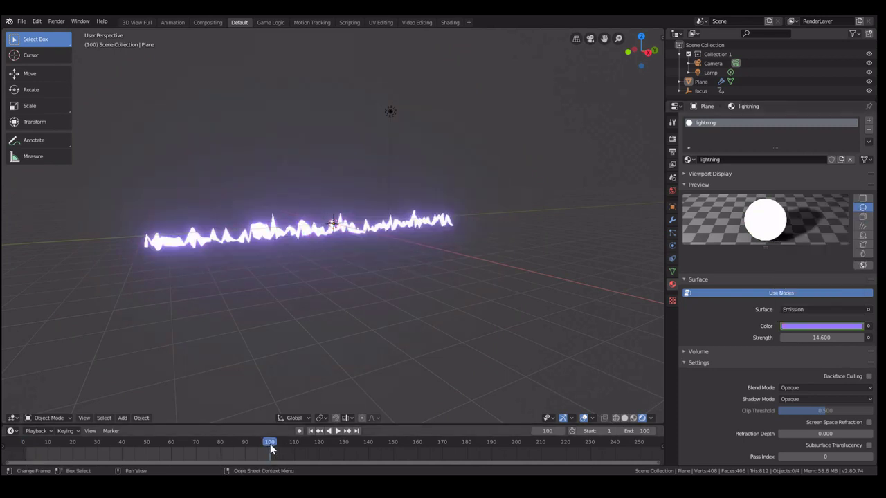
{"action": "left_click", "coordinate": [834, 327]}
{"action": "left_click", "coordinate": [828, 285]}
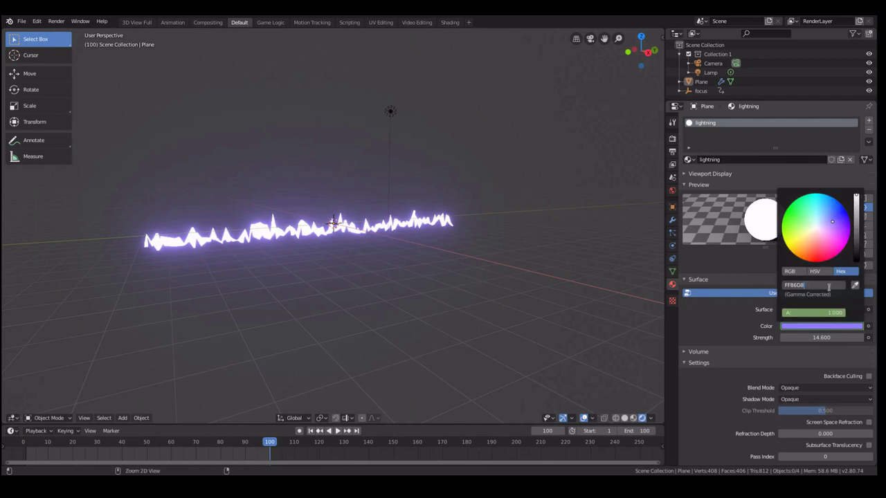
{"action": "key", "text": "Return"}
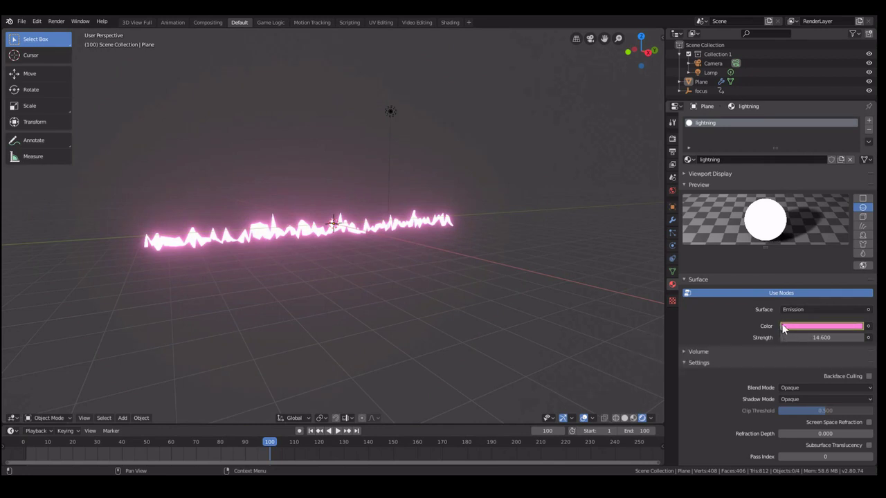
{"action": "left_click_drag", "start_coordinate": [283, 451], "coordinate": [21, 461]}
{"action": "key", "text": "space"}
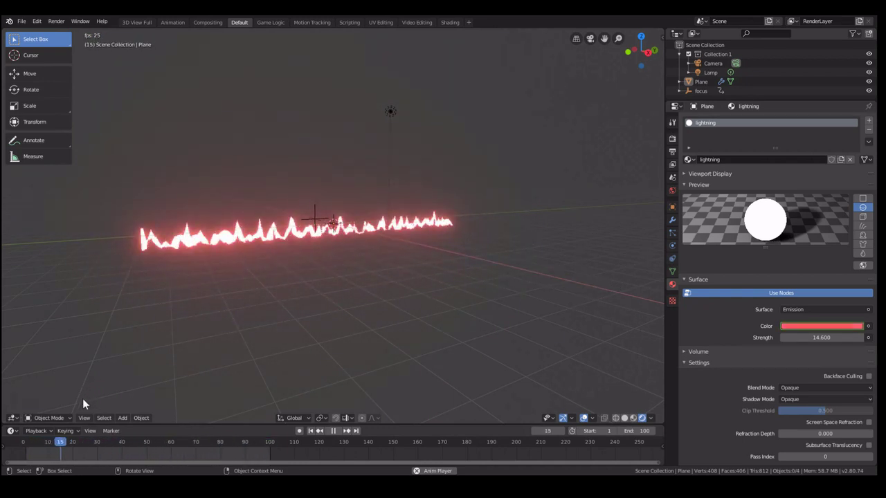
Stop playback and lighten the frame-20 orange from FF4F00 to FF6E39
{"action": "key", "text": "space"}
{"action": "scroll", "coordinate": [237, 241], "scroll_direction": "up", "scroll_amount": 6}
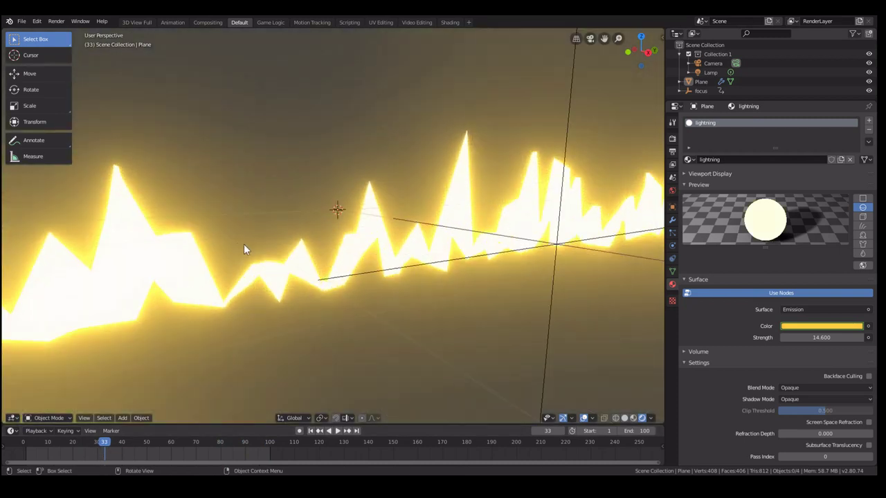
{"action": "left_click_drag", "start_coordinate": [105, 443], "coordinate": [86, 446]}
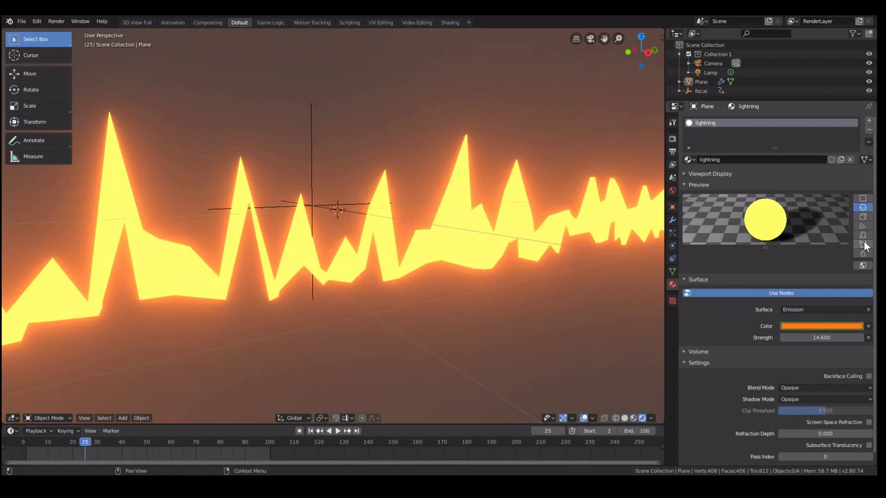
{"action": "key", "text": "Left"}
{"action": "key", "text": "Left"}
{"action": "key", "text": "Left"}
{"action": "key", "text": "Left"}
{"action": "key", "text": "Left"}
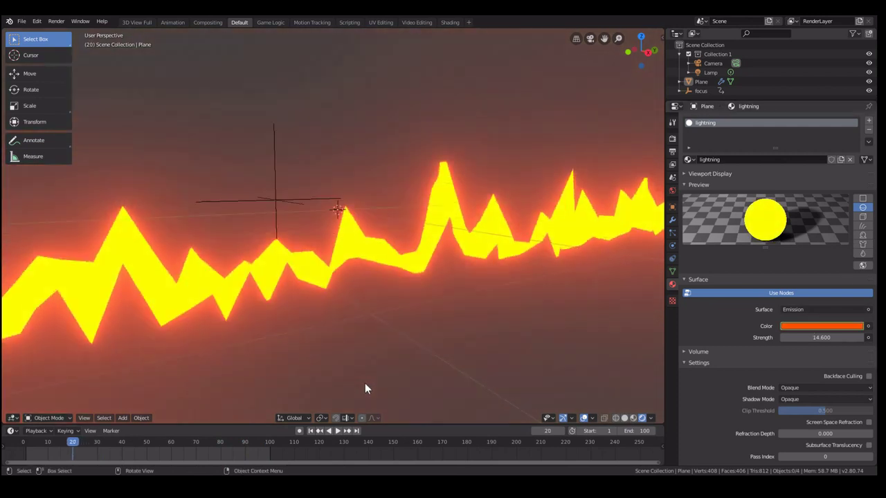
{"action": "left_click", "coordinate": [857, 325]}
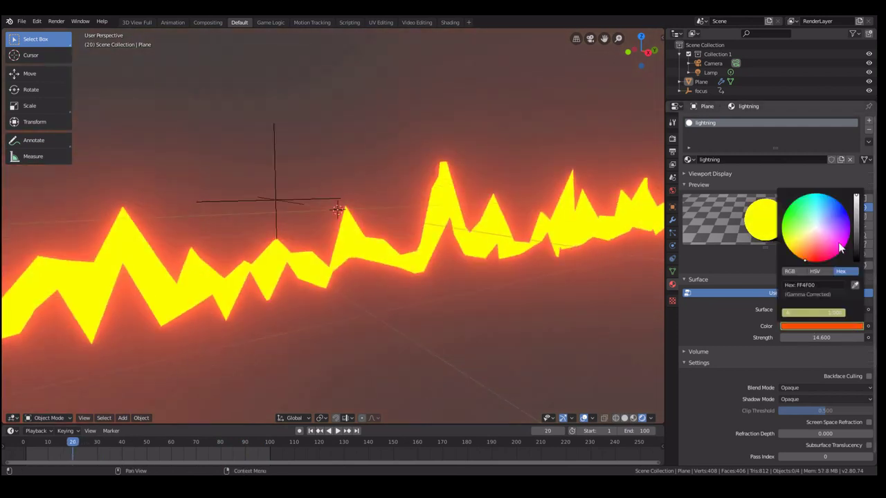
{"action": "left_click_drag", "start_coordinate": [805, 259], "coordinate": [809, 253]}
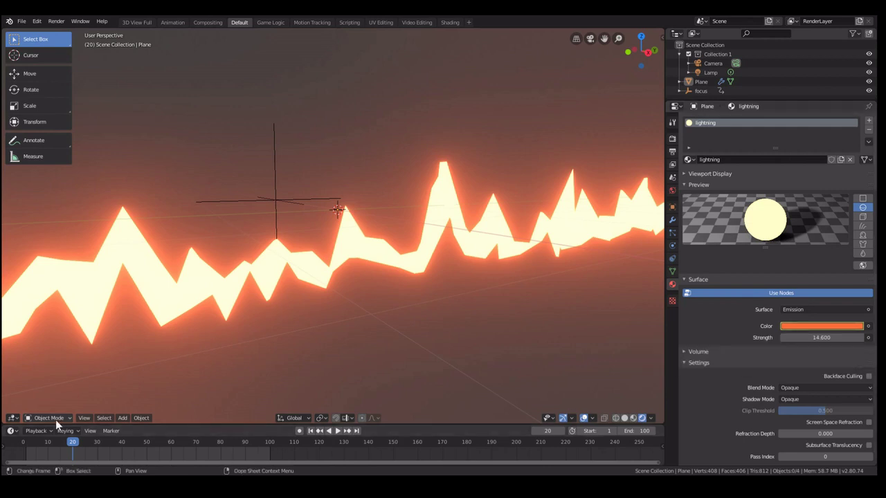
Replay and scrub through the colour cycle, ending at frame 73
{"action": "left_click", "coordinate": [33, 448]}
{"action": "key", "text": "space"}
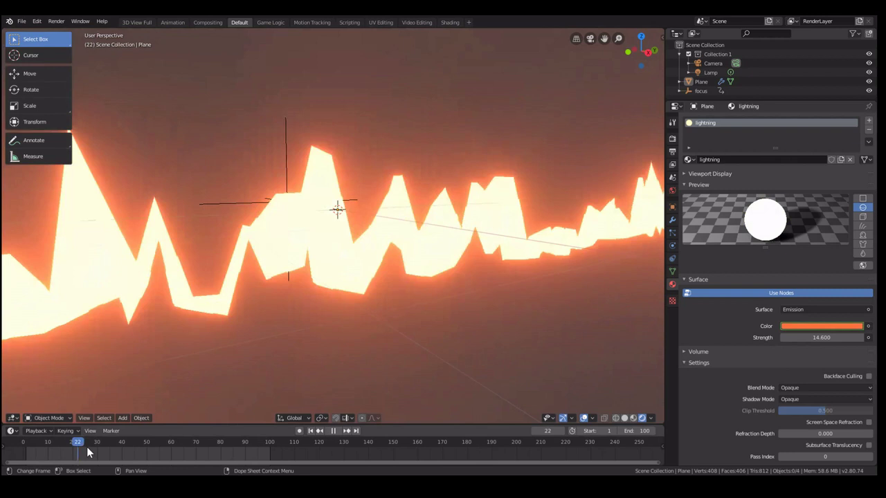
{"action": "key", "text": "space"}
{"action": "scroll", "coordinate": [193, 339], "scroll_direction": "down", "scroll_amount": 6}
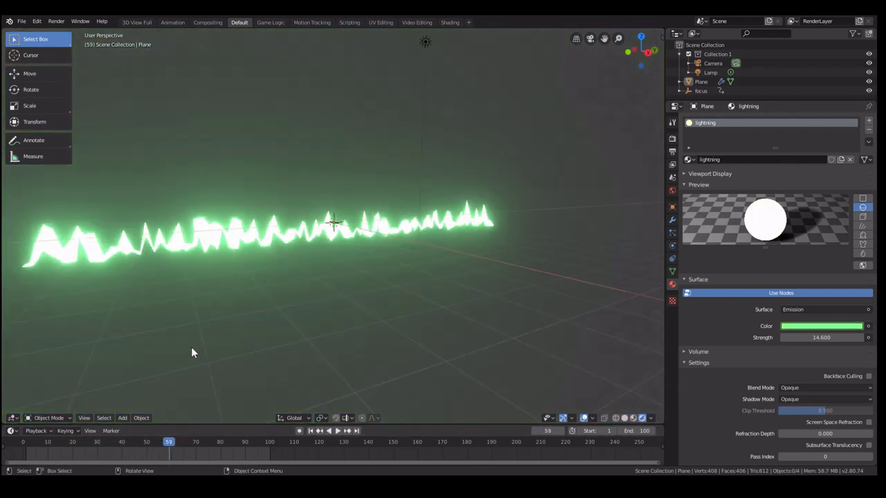
{"action": "key", "text": "space"}
{"action": "left_click_drag", "start_coordinate": [242, 447], "coordinate": [57, 453]}
{"action": "key", "text": "space"}
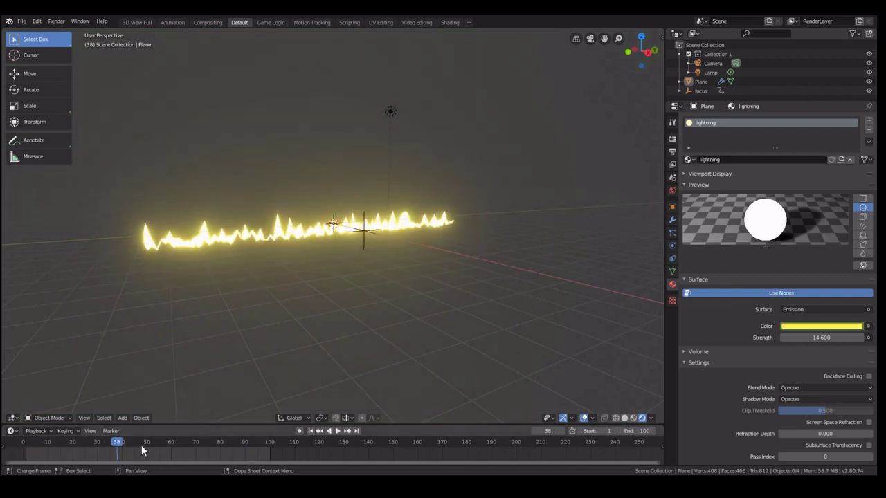
{"action": "left_click_drag", "start_coordinate": [110, 445], "coordinate": [202, 443]}
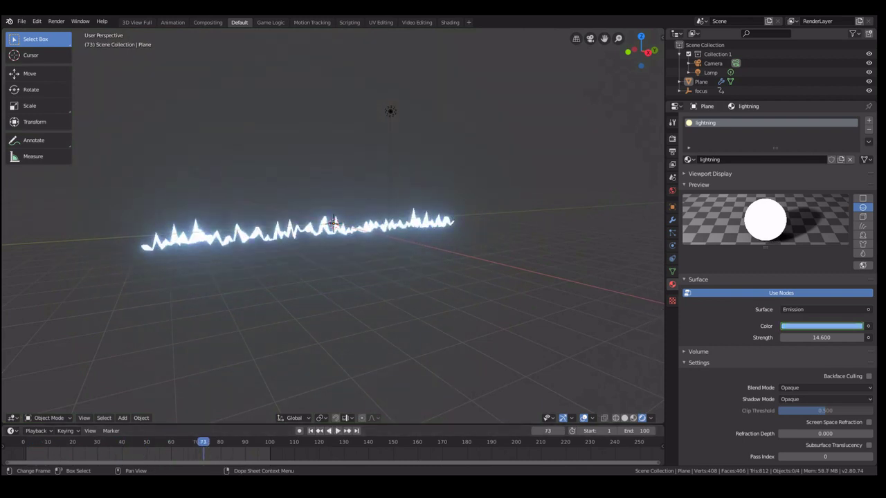